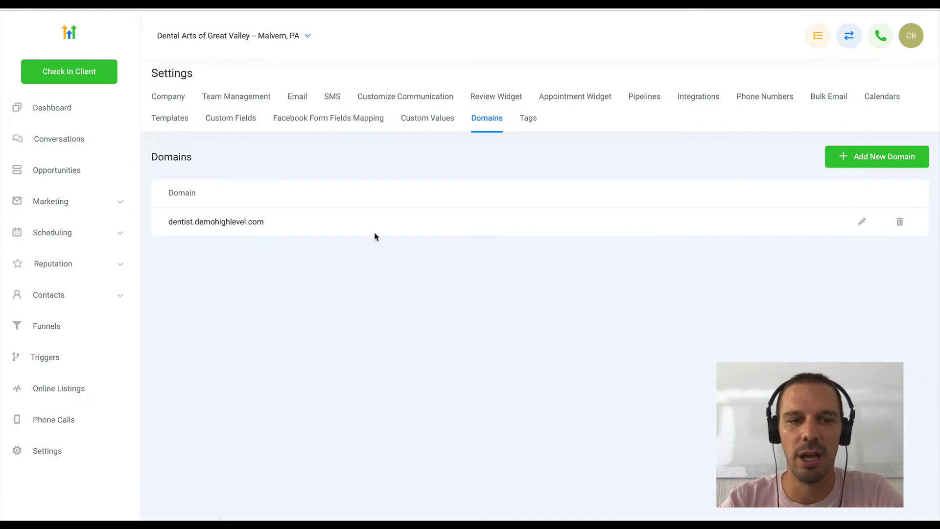
drag(279, 226, 195, 226)
key(ctrl+c)
click(874, 164)
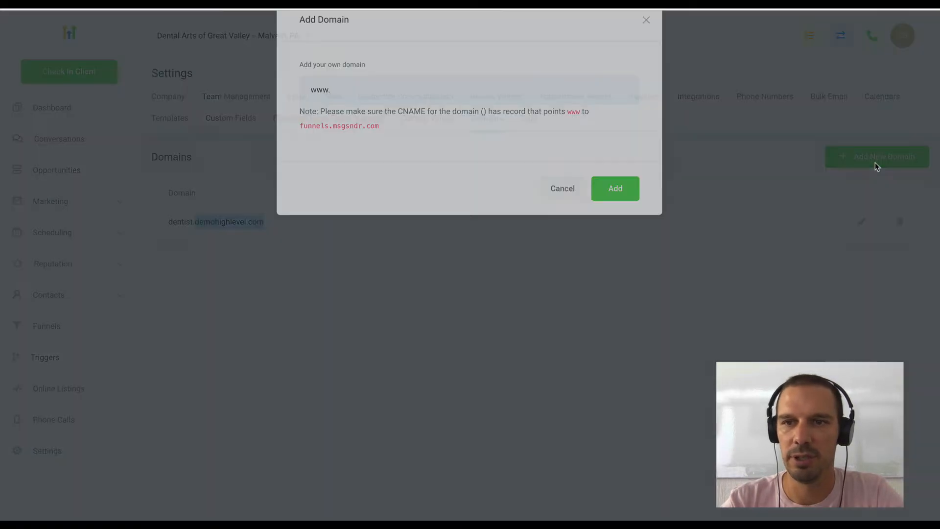
text(www.)
key(ctrl+v)
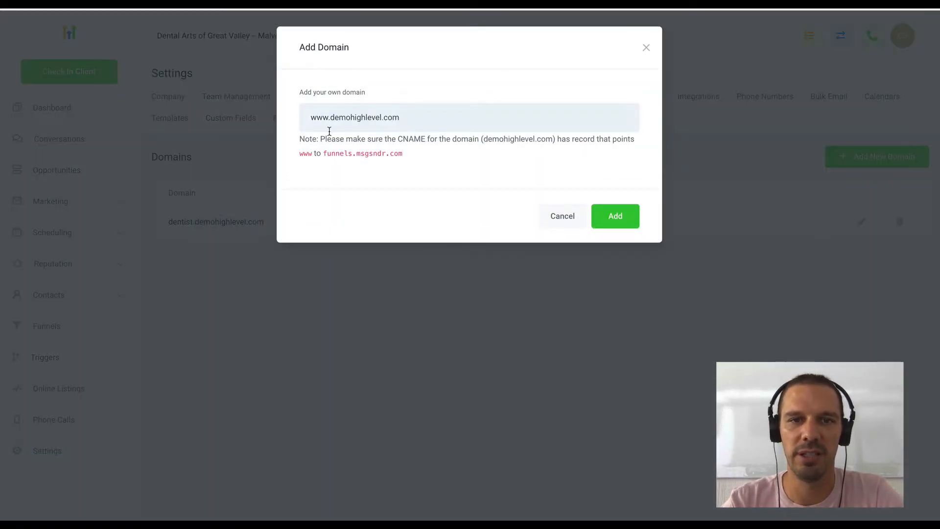
- Replace the www prefix of the new domain with promo
drag(330, 121, 294, 125)
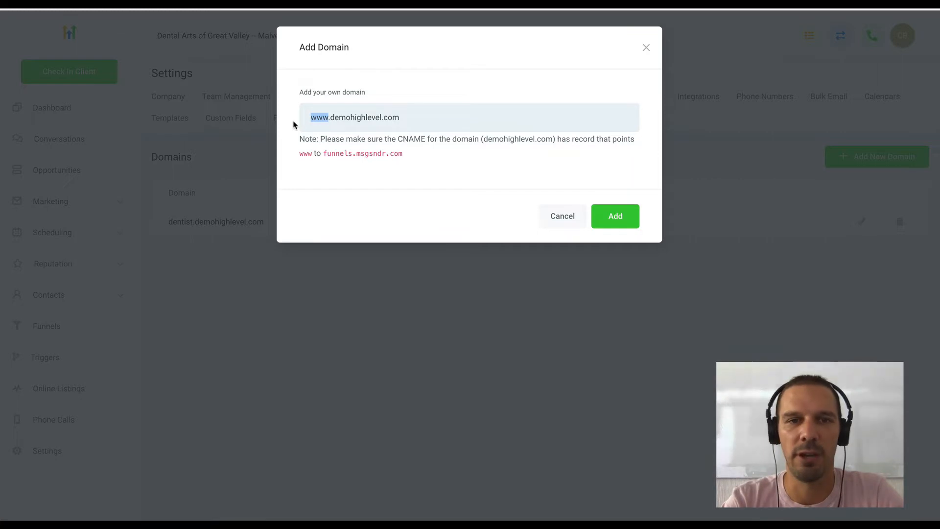
text(promo)
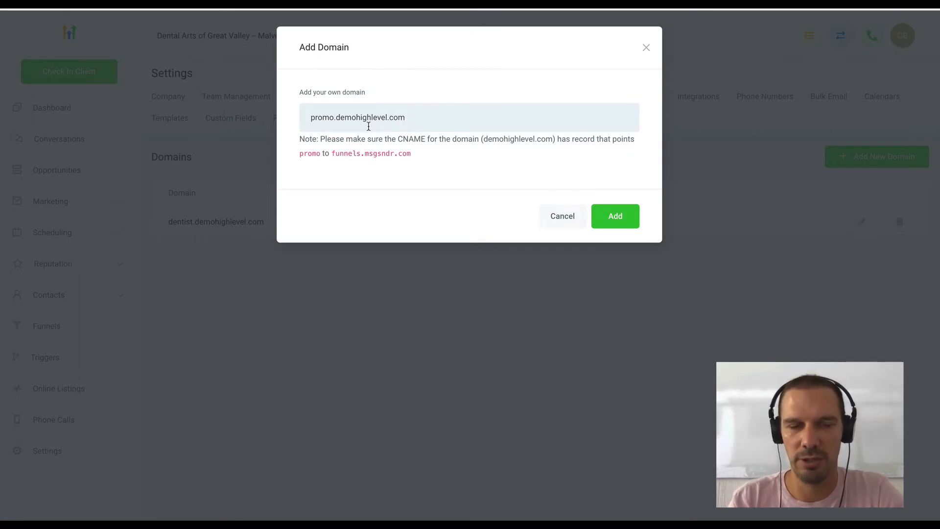
drag(335, 120, 408, 127)
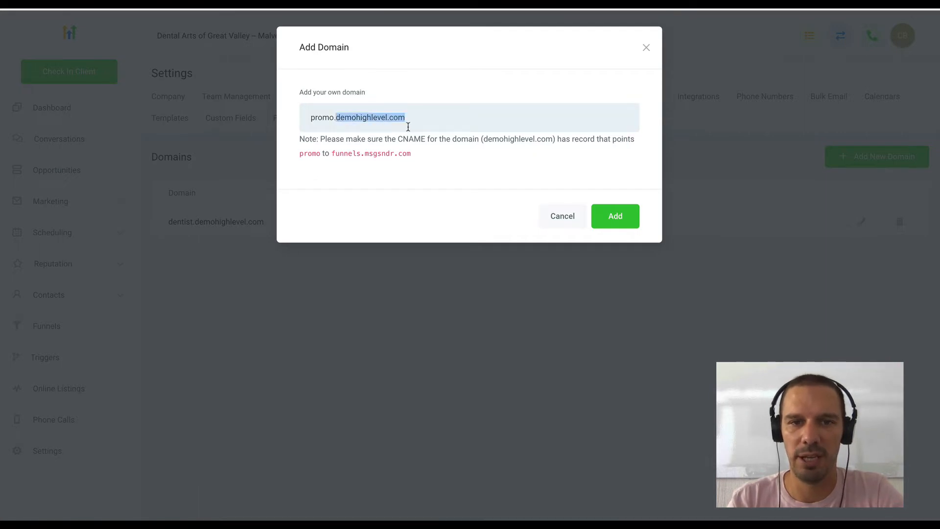
click(332, 120)
- Set the new domain's subdomain prefix to xyzhealthcare and review the required CNAME name and target
drag(333, 120, 301, 119)
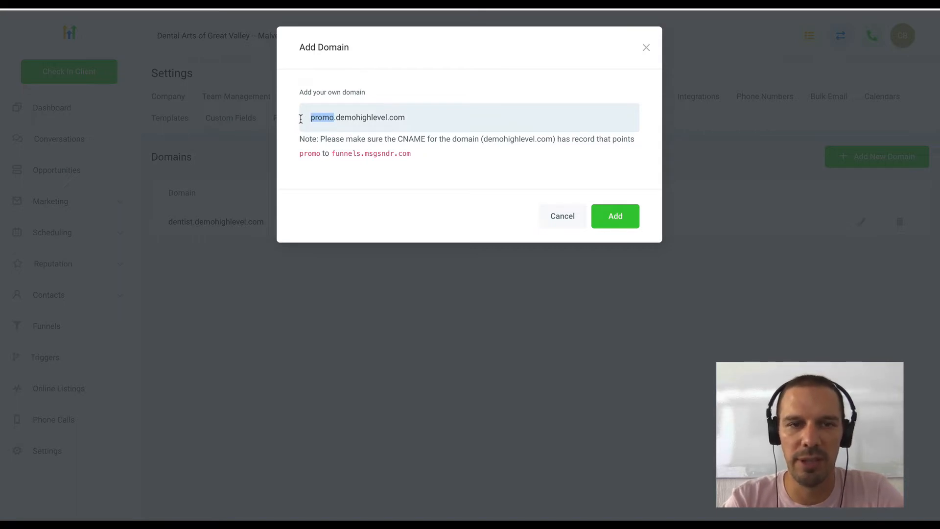
text(xyzh)
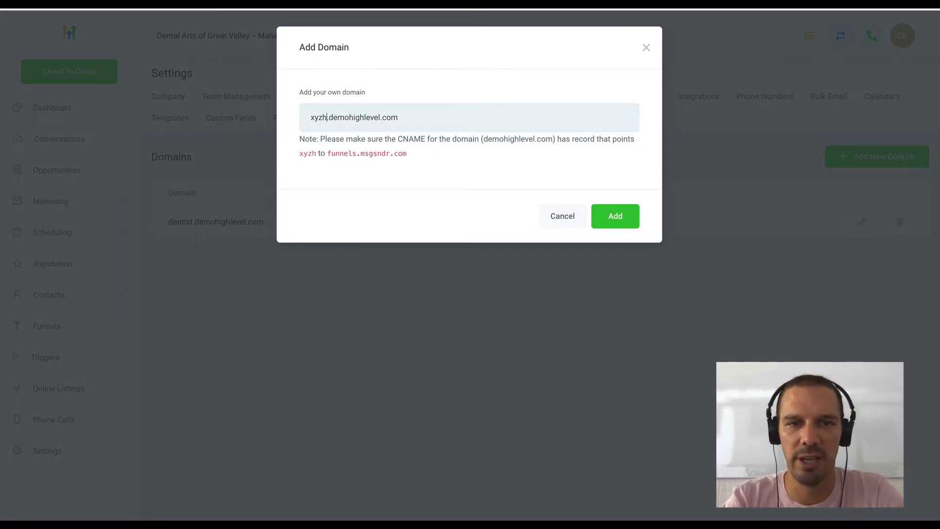
text(ealthcare)
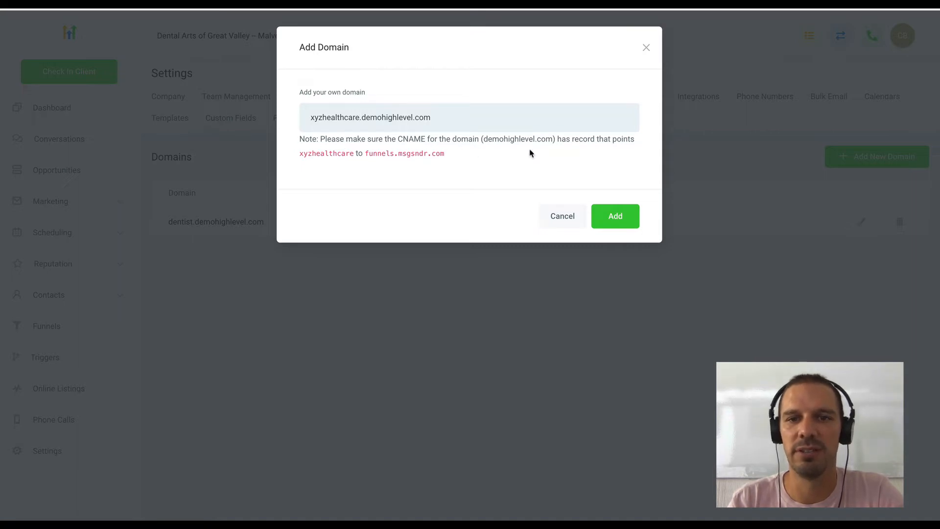
double_click(351, 117)
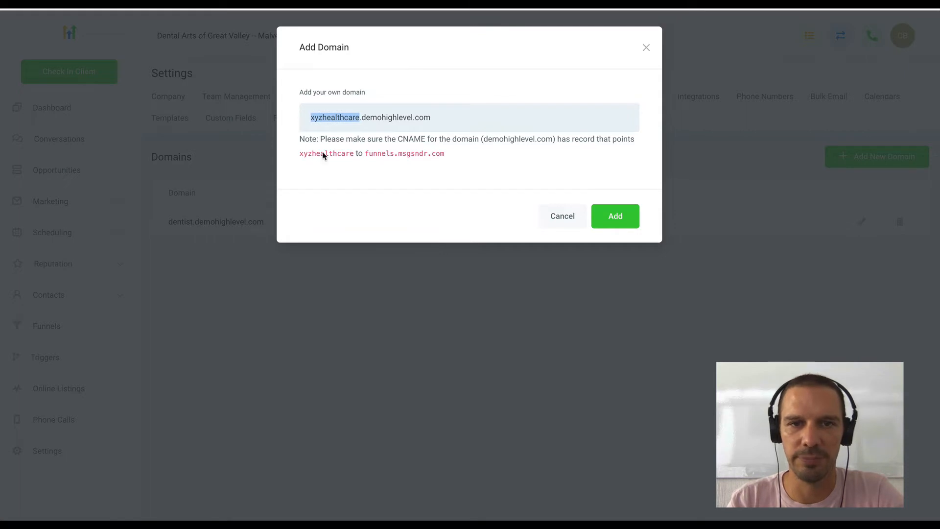
drag(365, 154, 443, 154)
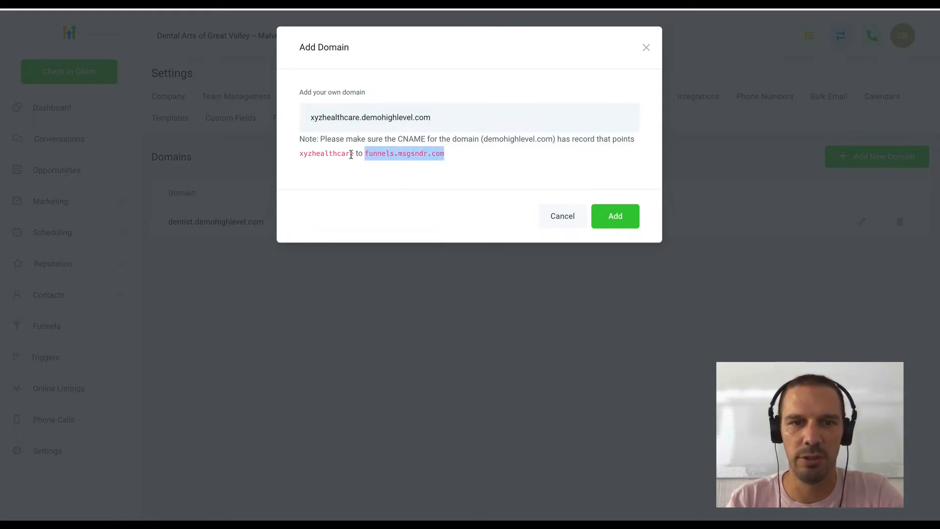
- Copy the required record name, switch to Cloudflare, and start a CNAME record named xyzhealthcare in the DNS of demohighlevel.com
drag(354, 154, 291, 157)
key(ctrl+c)
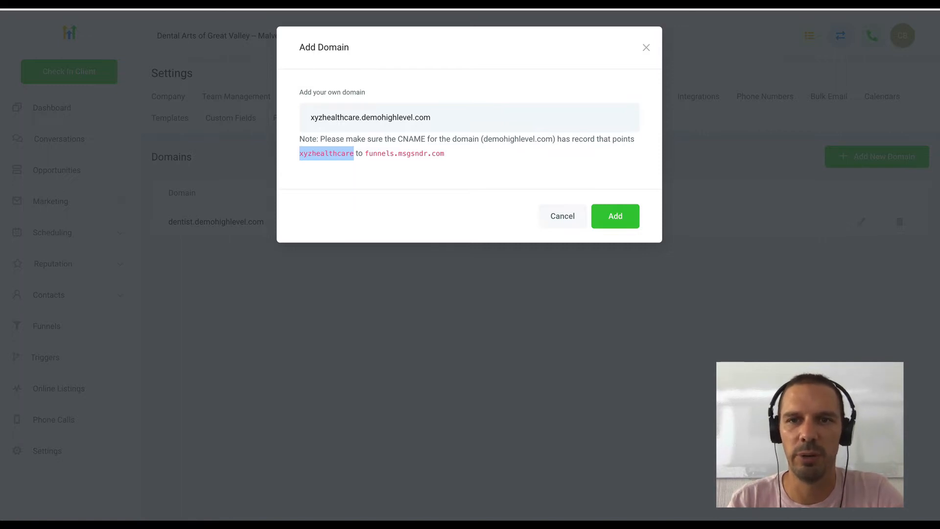
key(ctrl+Tab)
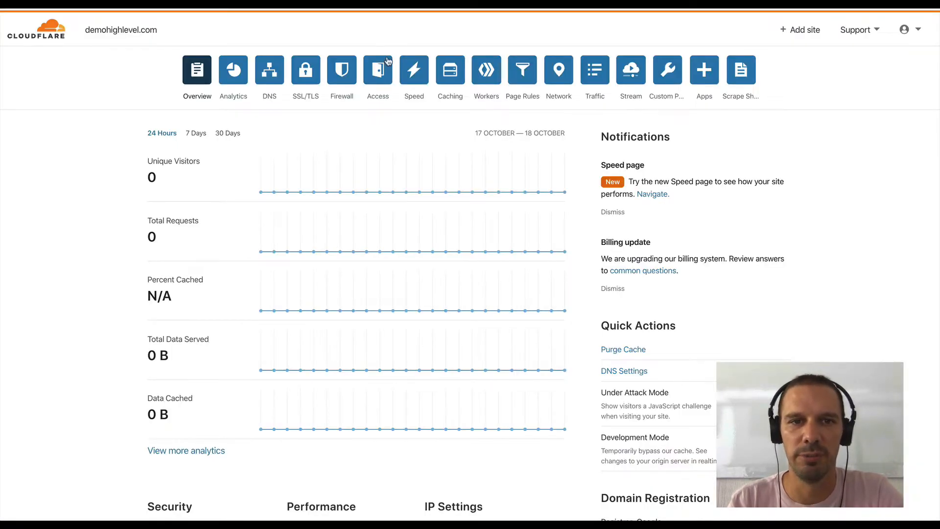
click(268, 81)
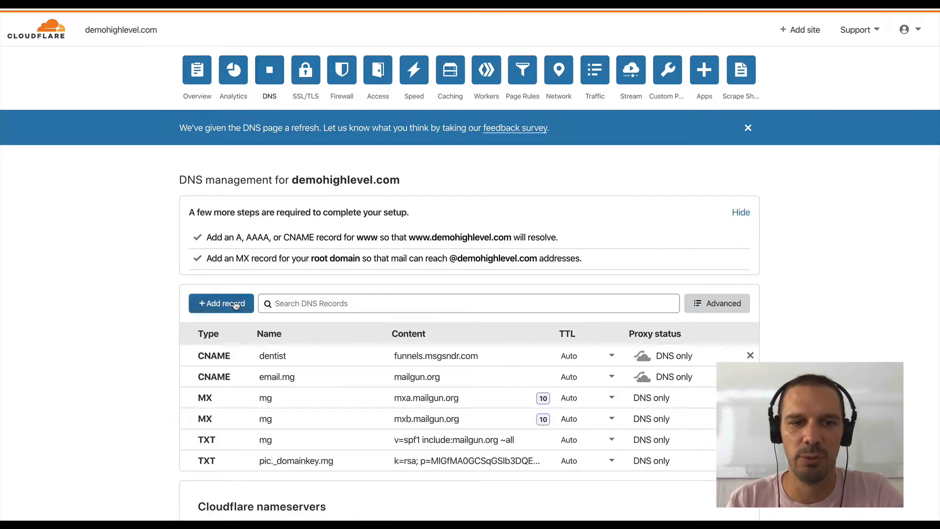
click(235, 304)
click(244, 371)
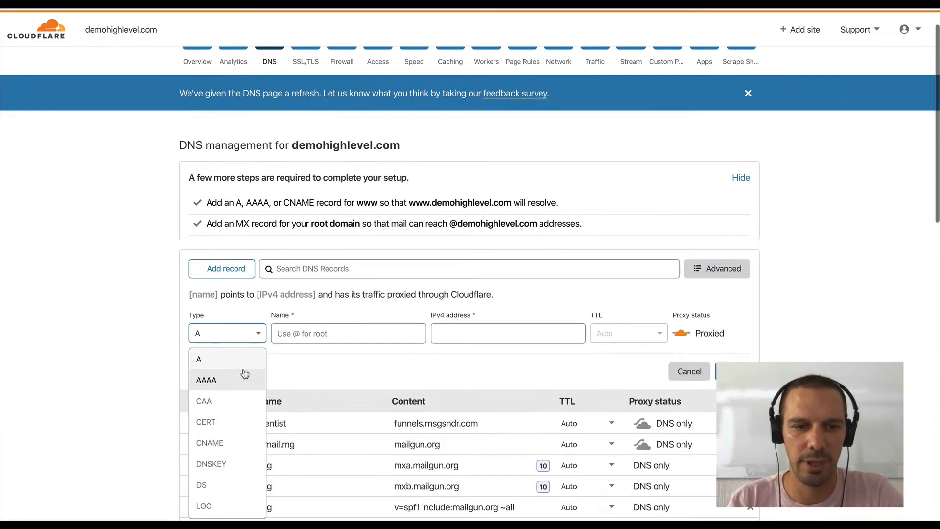
click(235, 442)
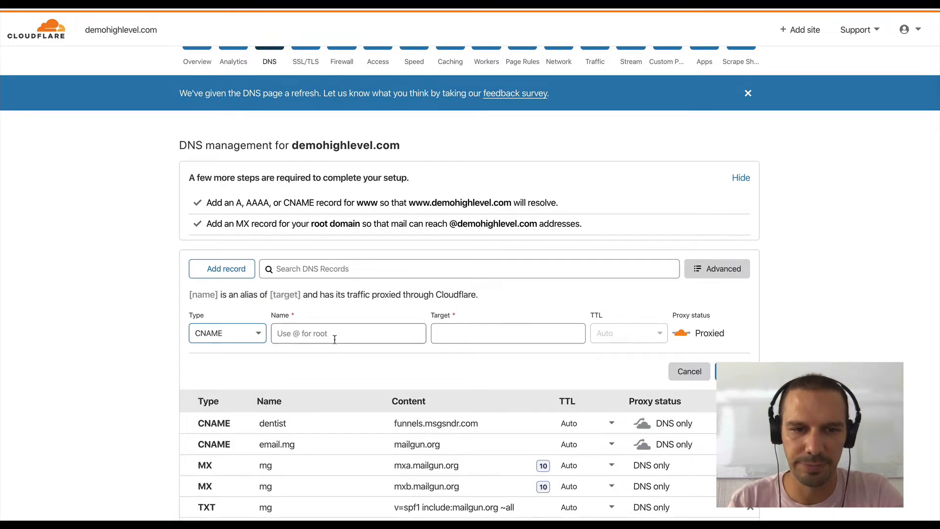
click(335, 339)
key(ctrl+v)
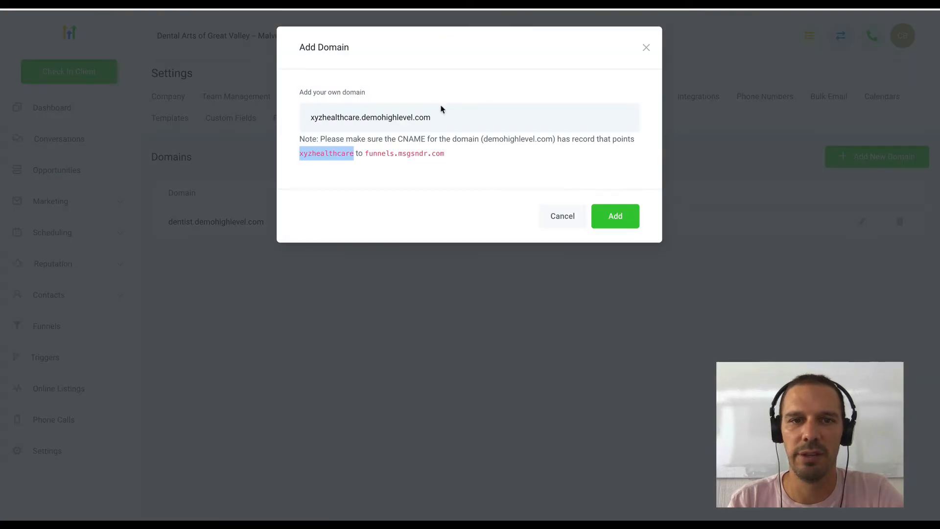
- Copy funnels.msgsndr.com from the domain note in HighLevel as the CNAME record's target, set the record to DNS only, and save it
drag(445, 153, 367, 149)
key(ctrl+c)
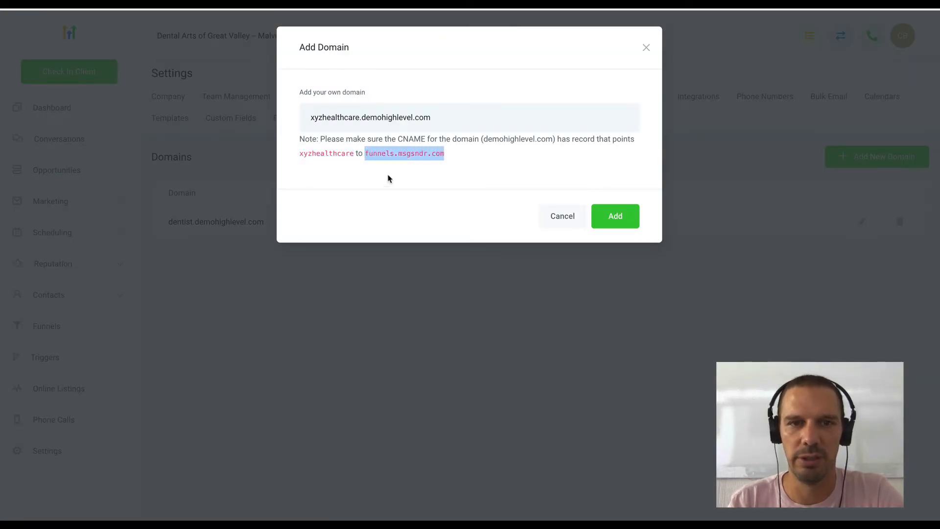
key(alt+Tab)
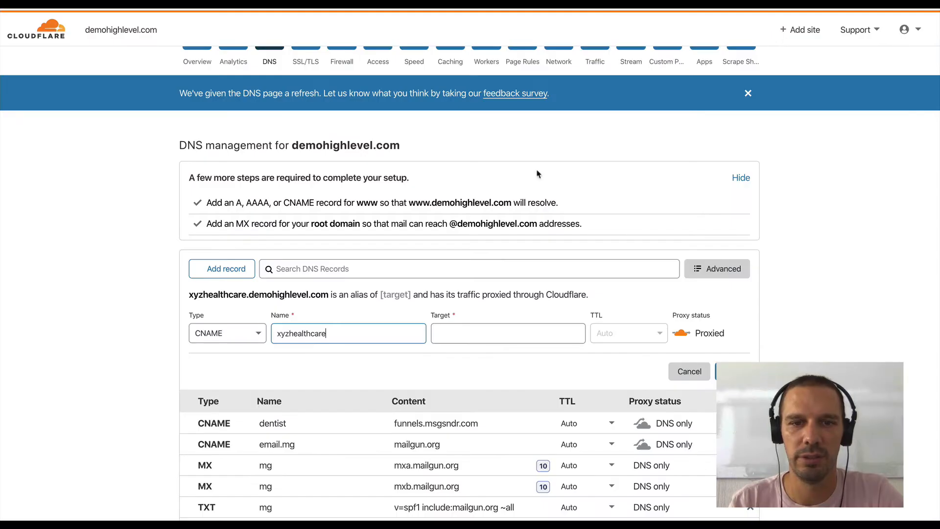
click(462, 334)
key(ctrl+v)
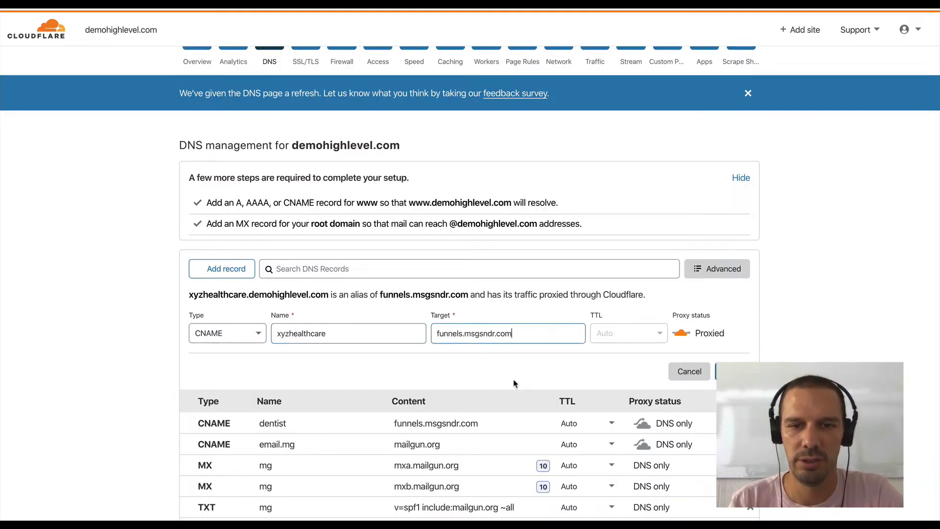
click(679, 334)
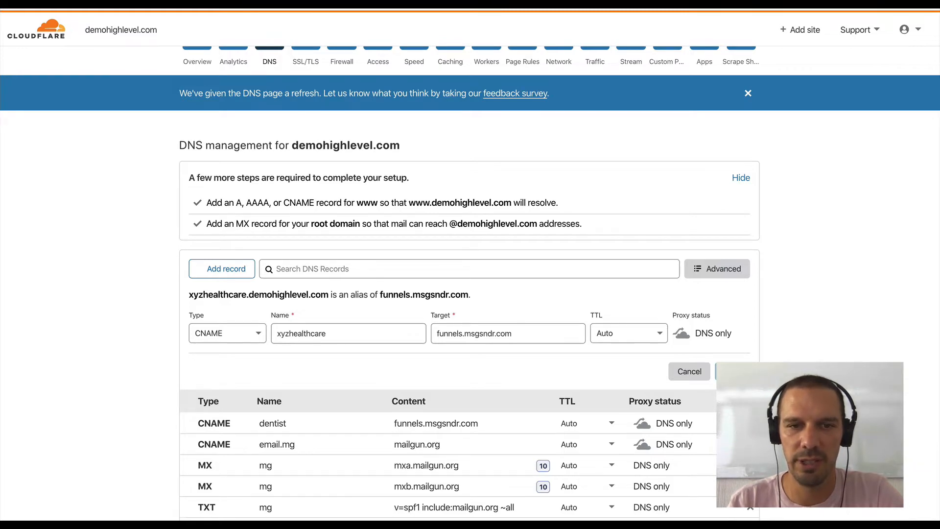
scroll(470, 283, down, 3)
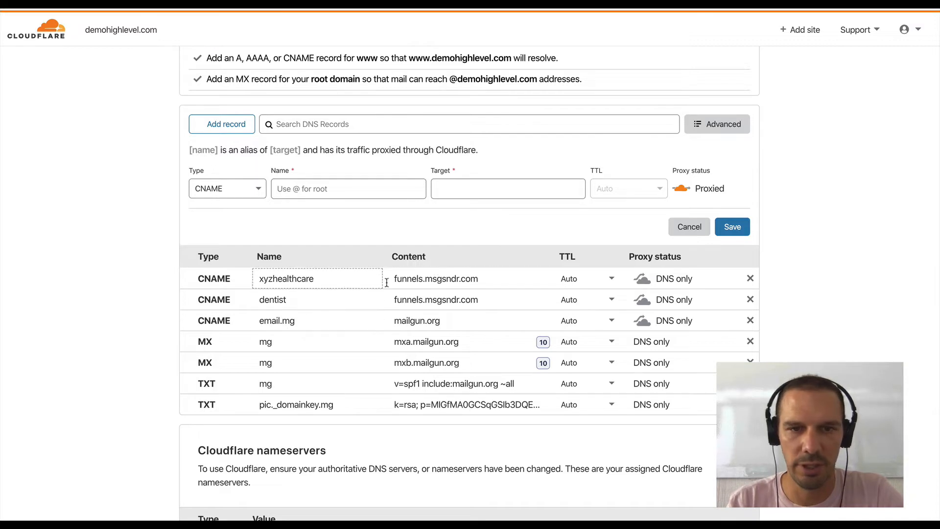
- Return to HighLevel, add the domain xyzhealthcare.demohighlevel.com, and close the funnel linking dialog without choosing a funnel
click(773, 5)
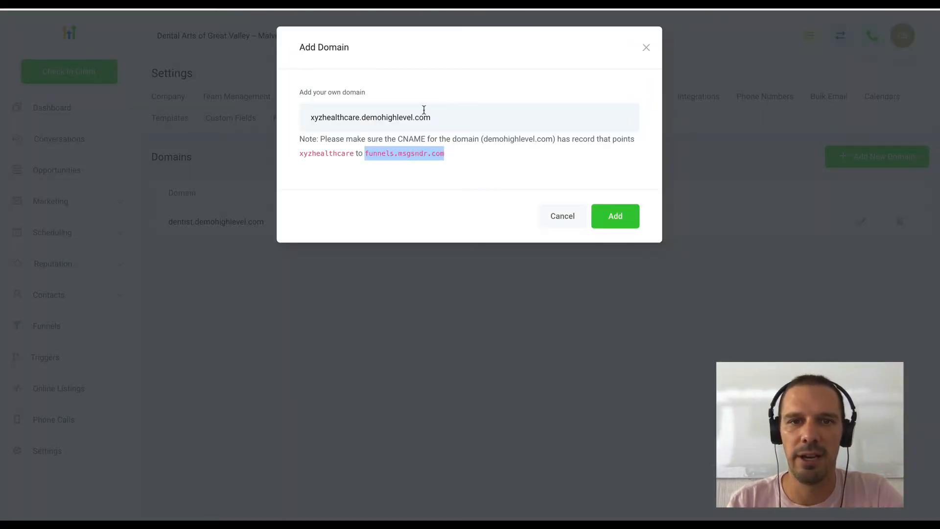
click(602, 218)
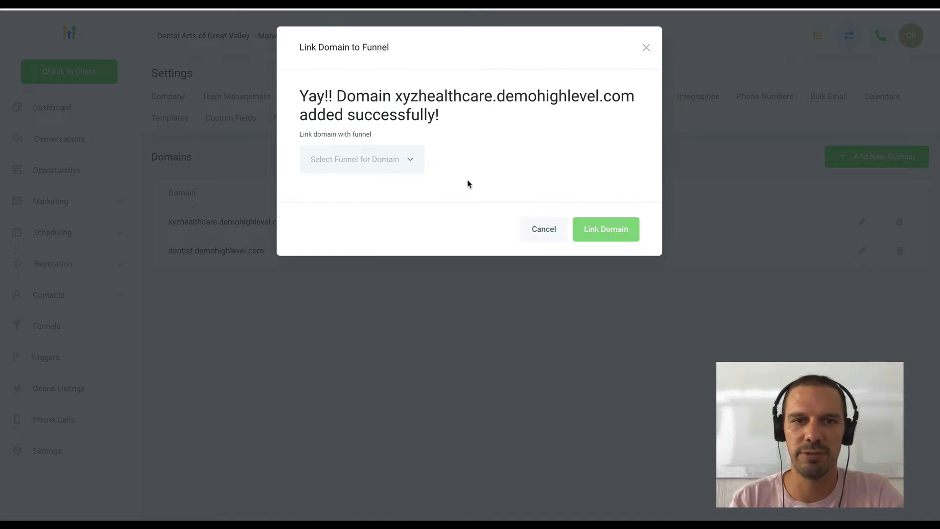
click(646, 47)
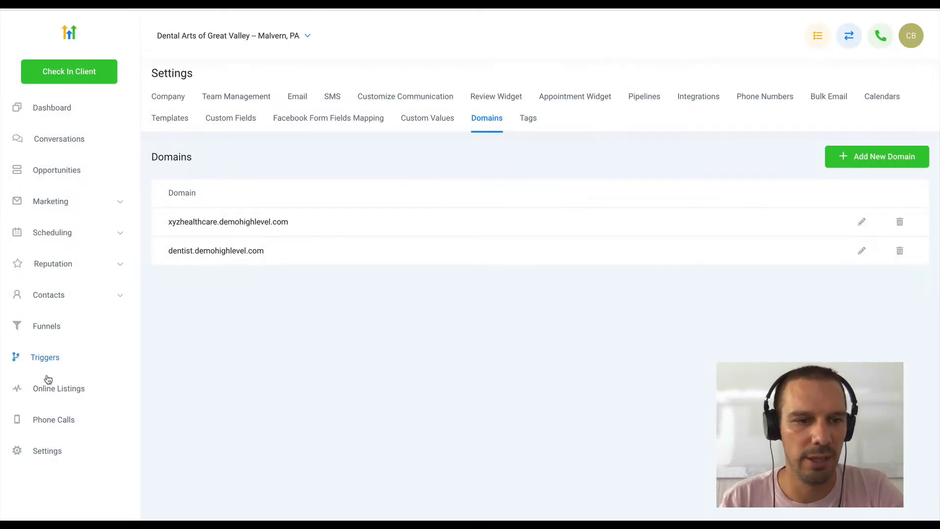
- Create a new funnel named XYZ Healthcare Free Consultation
click(52, 330)
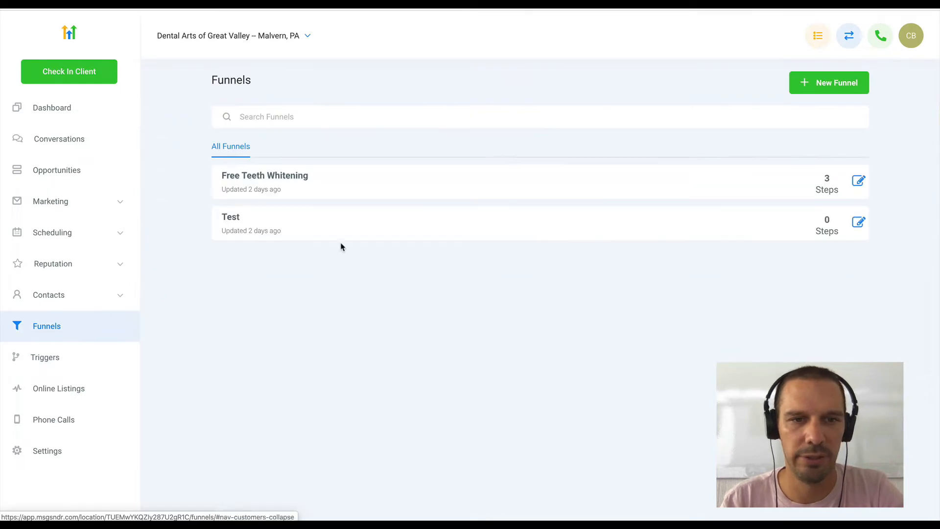
click(844, 88)
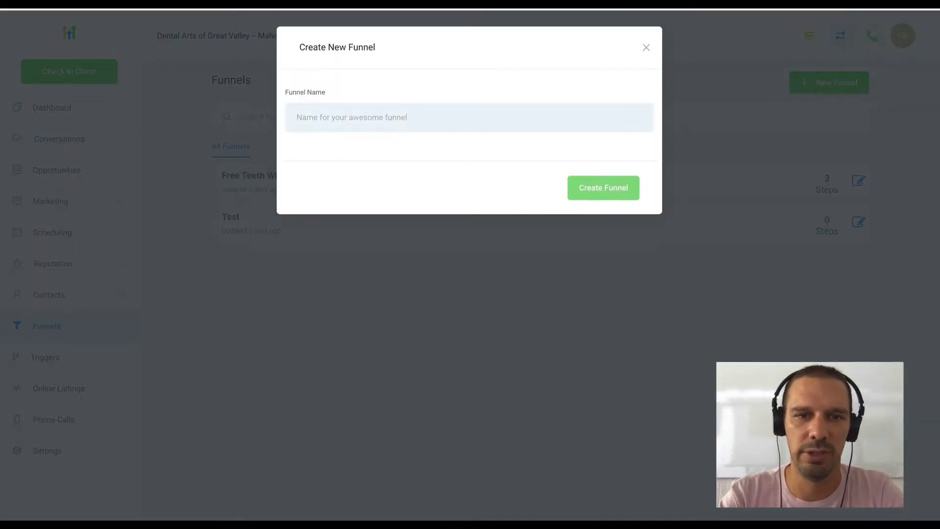
text(XYZ Heal)
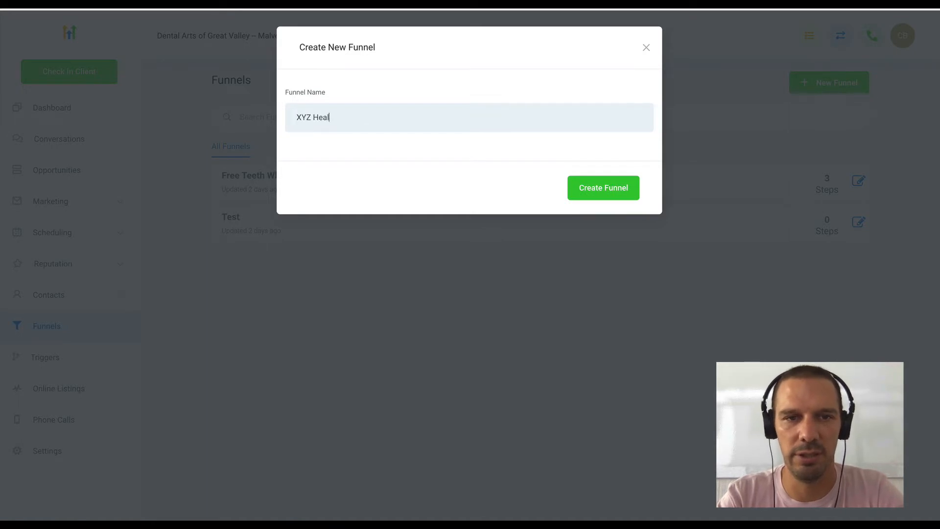
text(thcare)
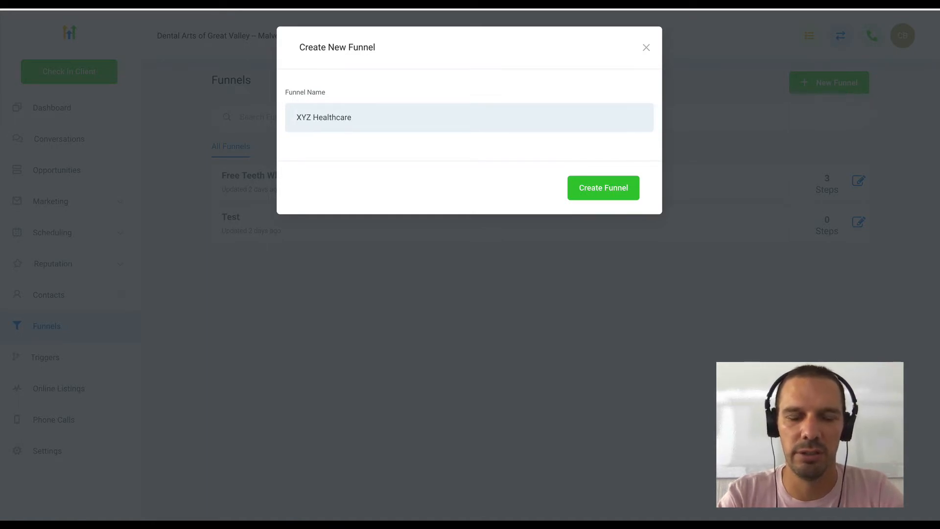
text( Free Consultation)
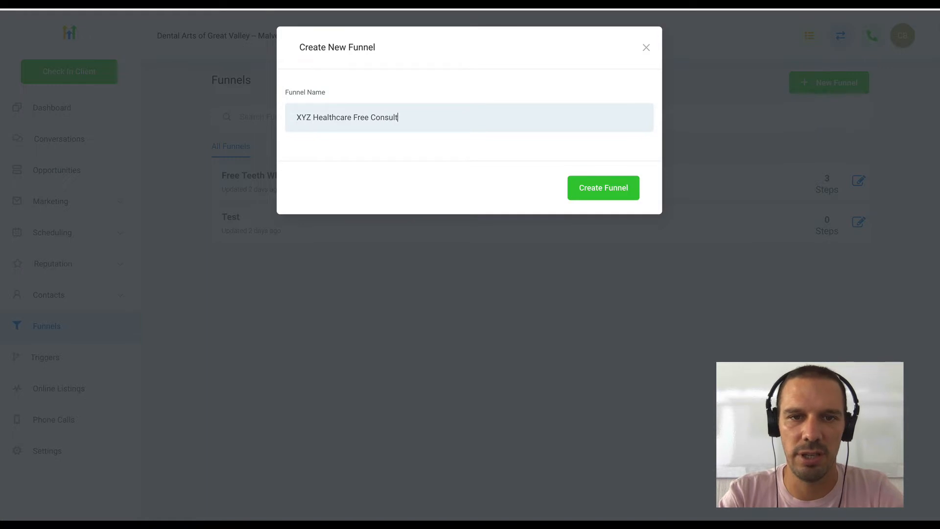
click(590, 186)
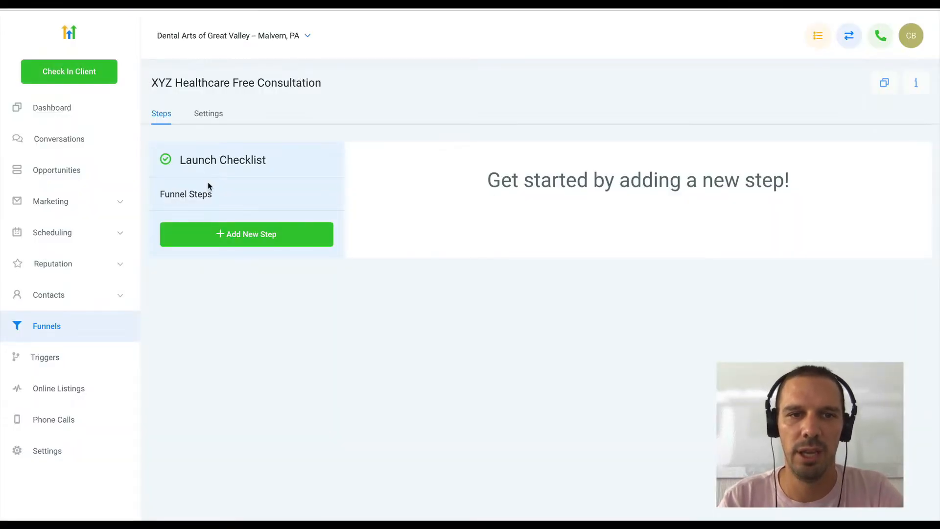
- Assign the domain xyzhealthcare.demohighlevel.com to the XYZ Healthcare Free Consultation funnel in its settings
click(211, 116)
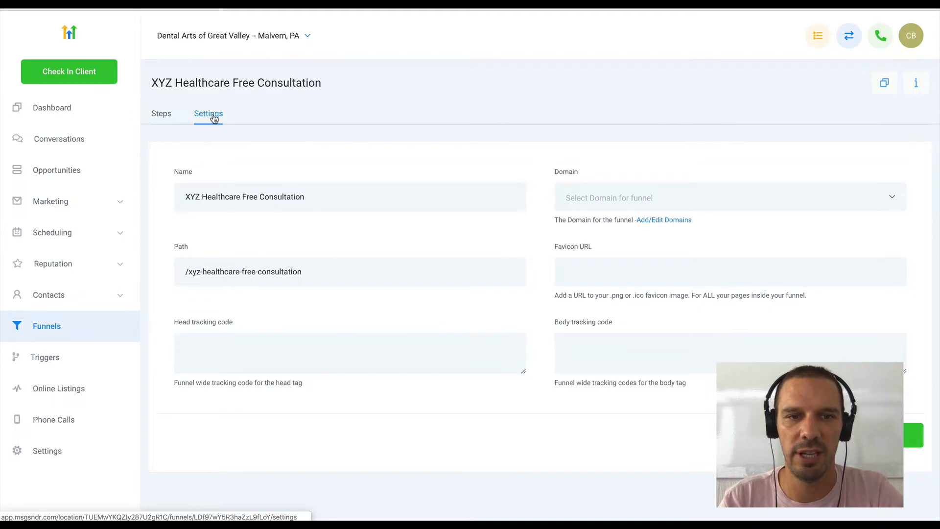
click(721, 210)
click(709, 224)
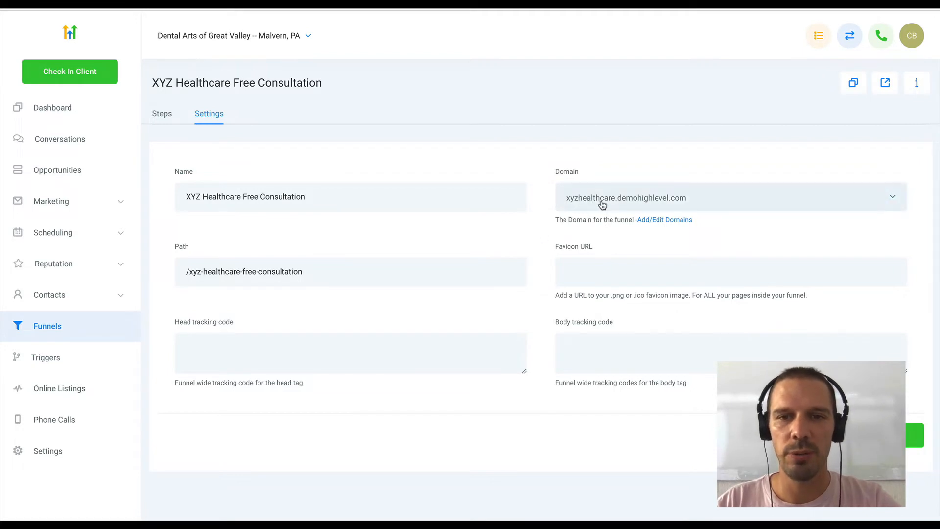
click(660, 206)
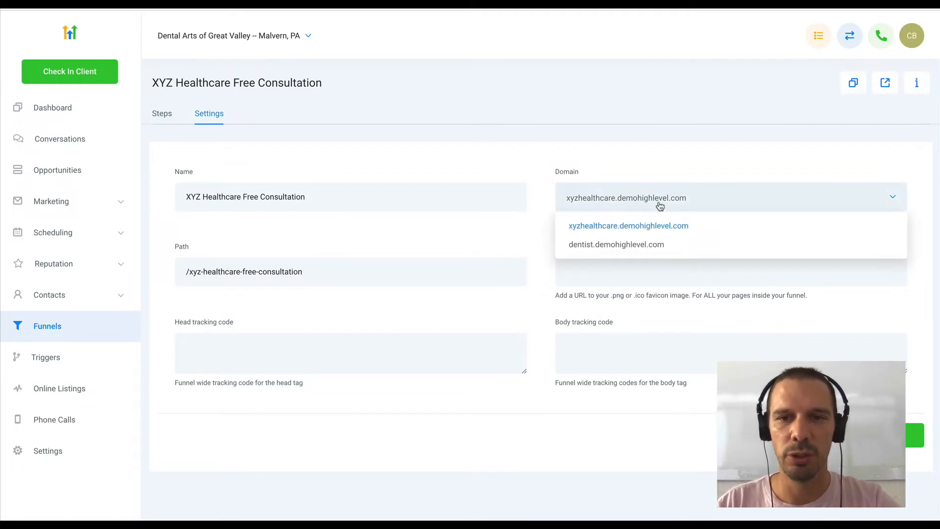
click(659, 206)
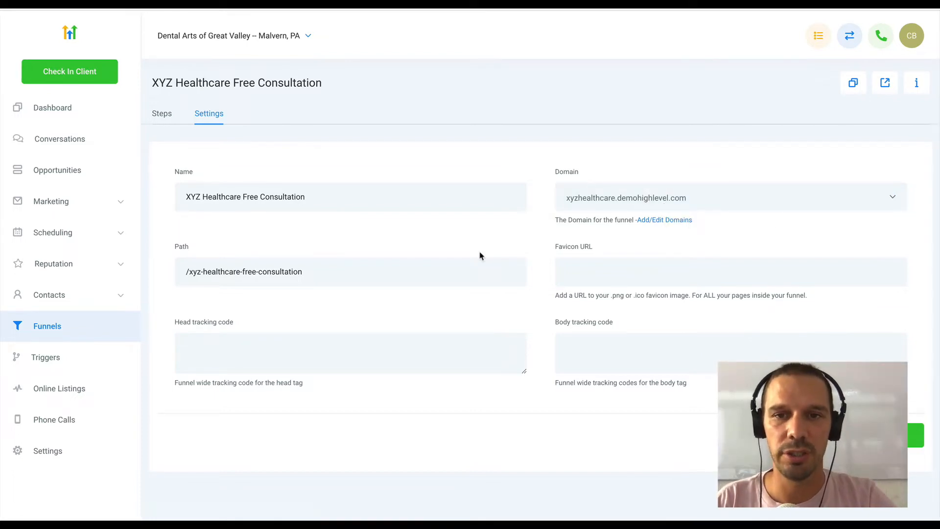
click(632, 205)
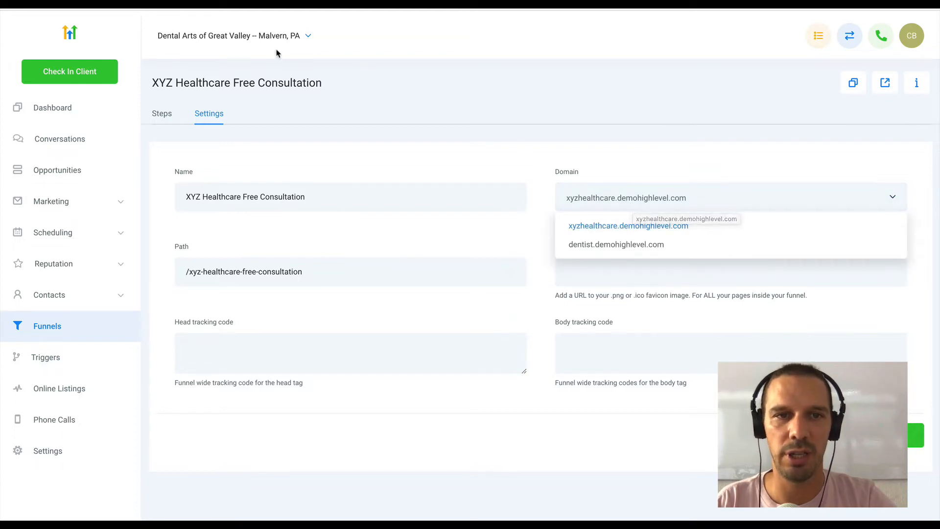
- Switch to the Nat's Pizza account and open its domain settings
click(477, 158)
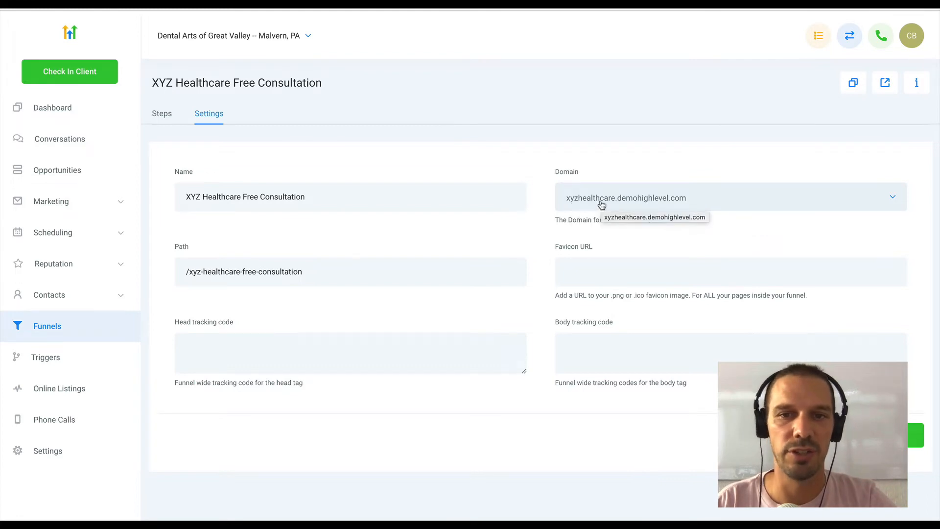
click(251, 37)
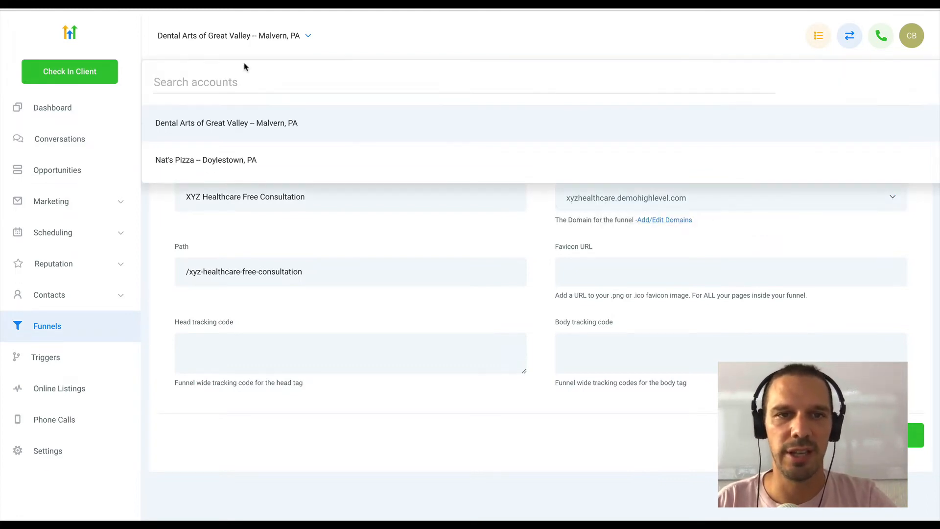
click(195, 161)
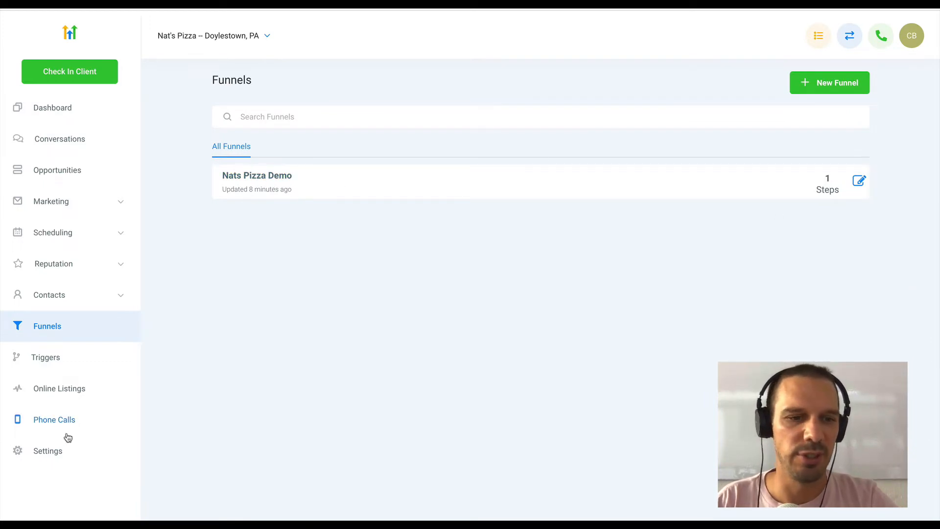
click(47, 450)
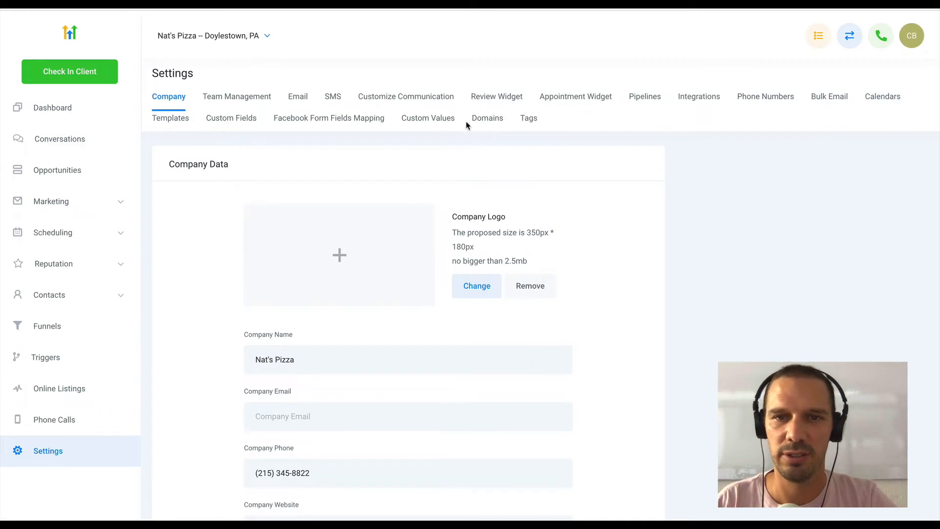
click(482, 123)
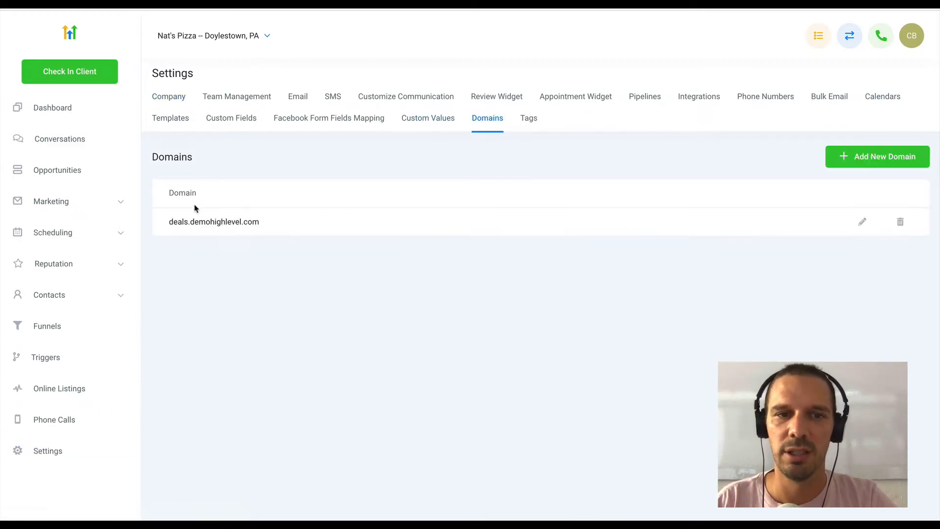
drag(259, 221, 193, 224)
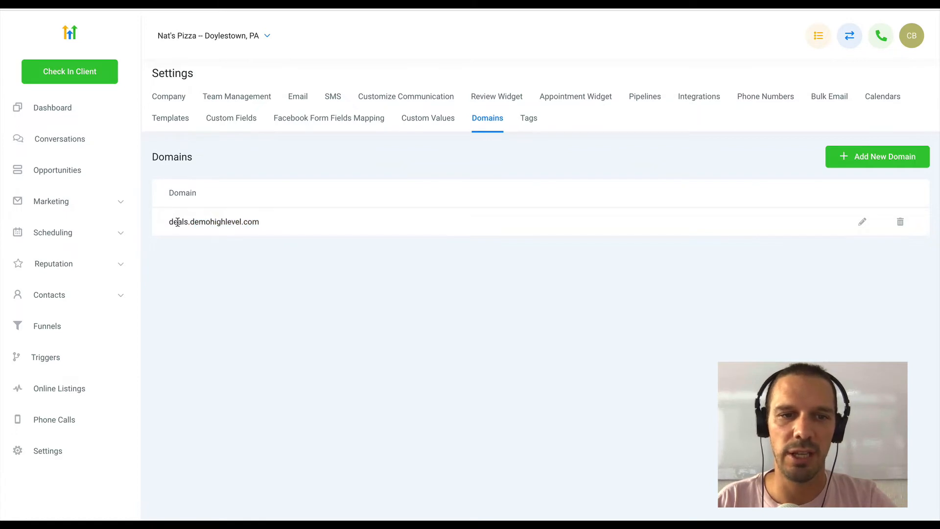
double_click(178, 222)
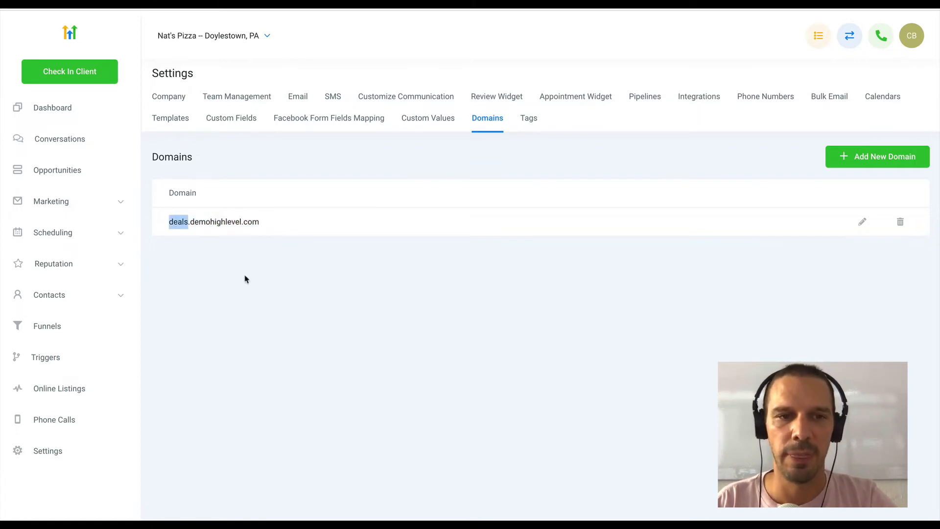
click(220, 220)
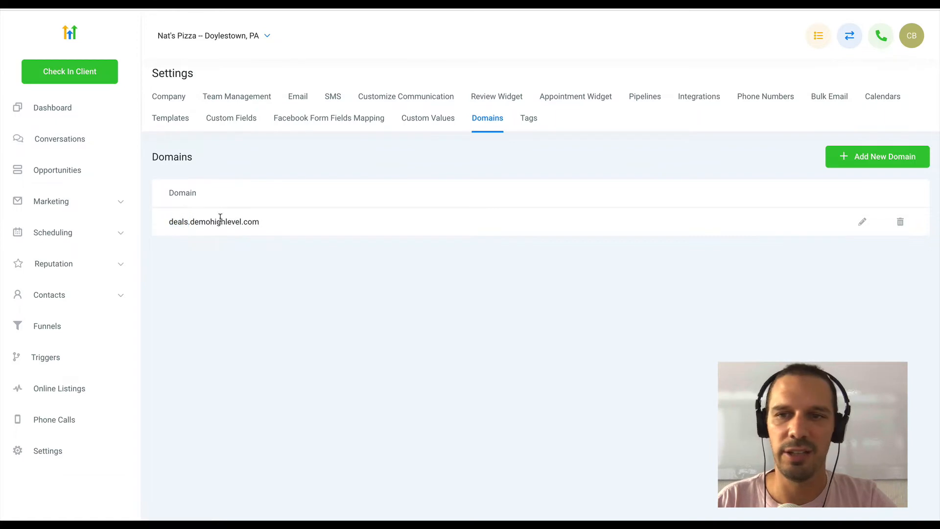
- Start adding a new domain to the Nat's Pizza account and enter nats.demohighlevel.com as its address
click(873, 157)
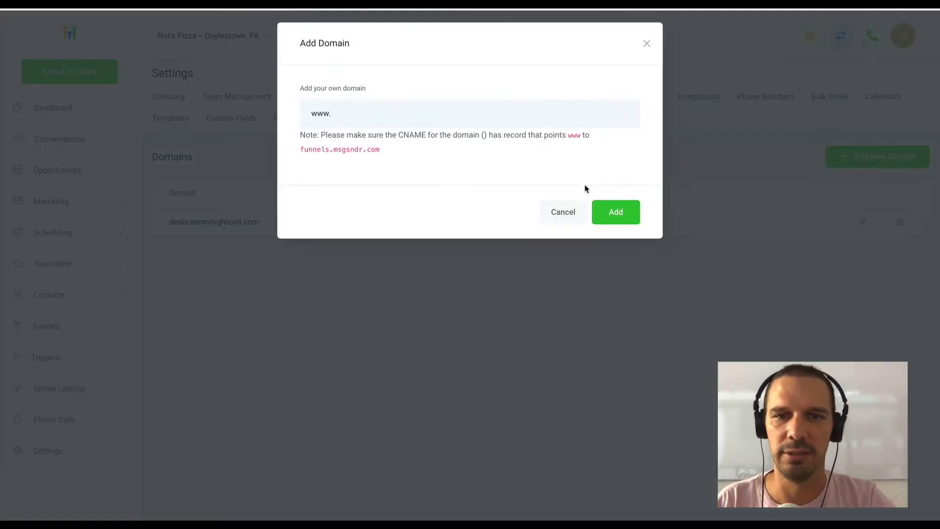
click(319, 117)
text(nats)
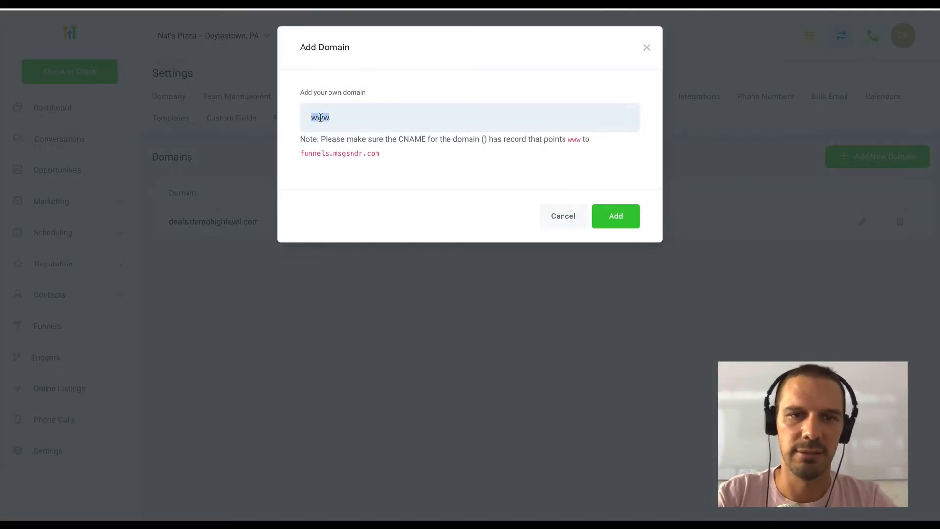
text(.)
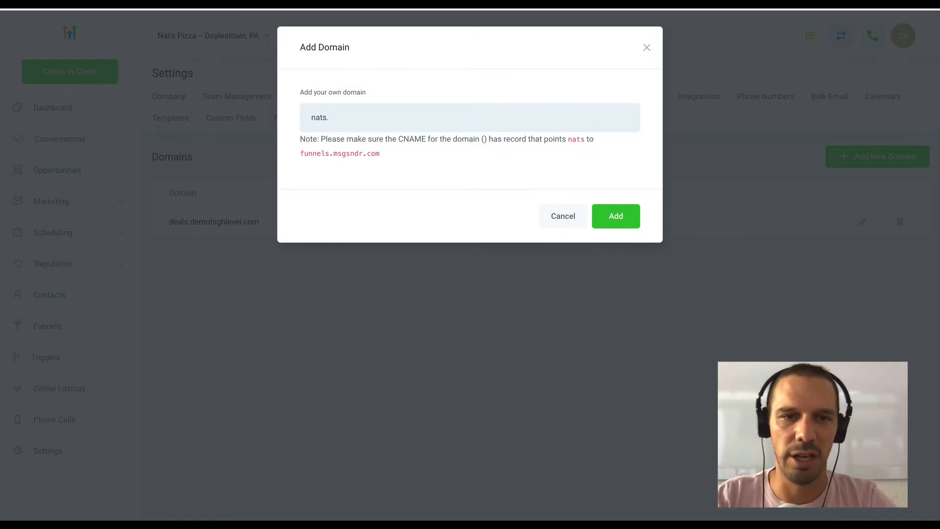
text(demohoi)
text(ighlevel.com)
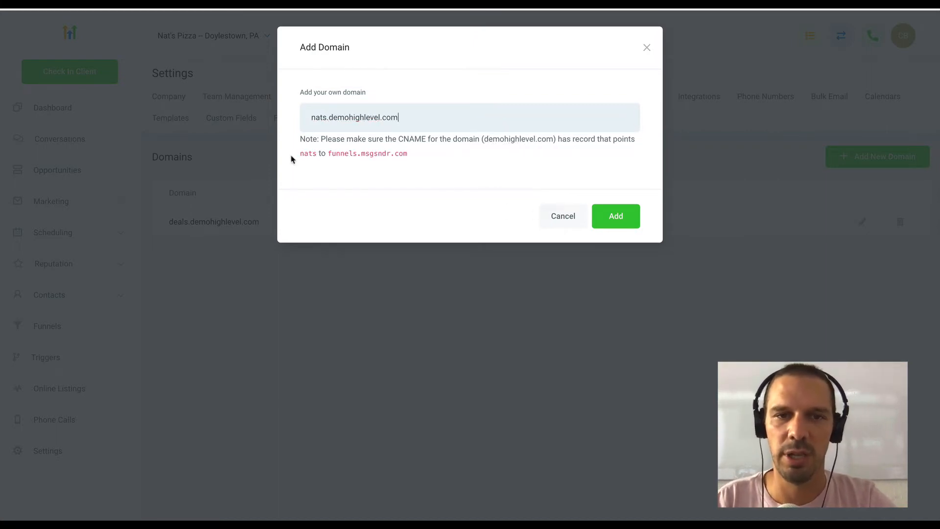
- Copy nats from the domain note and enter it as the name of a new CNAME record in Cloudflare
double_click(305, 154)
key(ctrl+c)
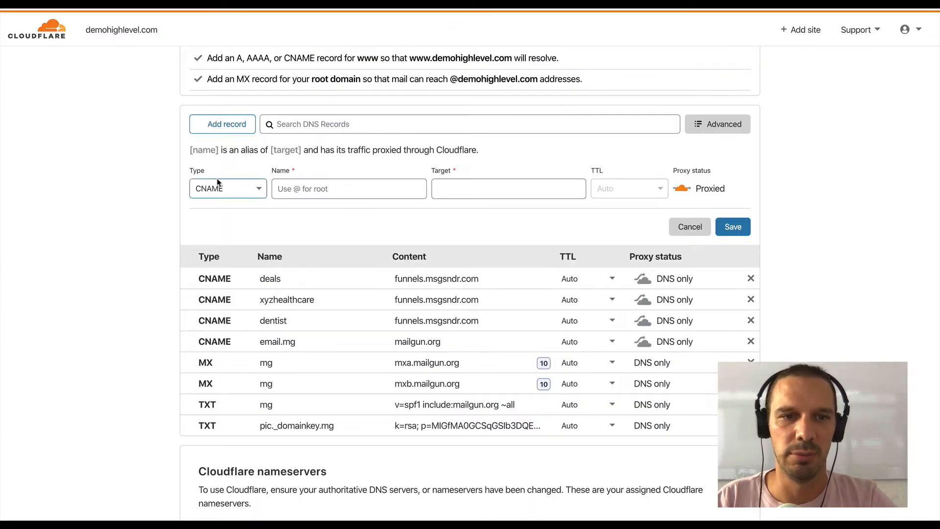
click(341, 187)
key(ctrl+v)
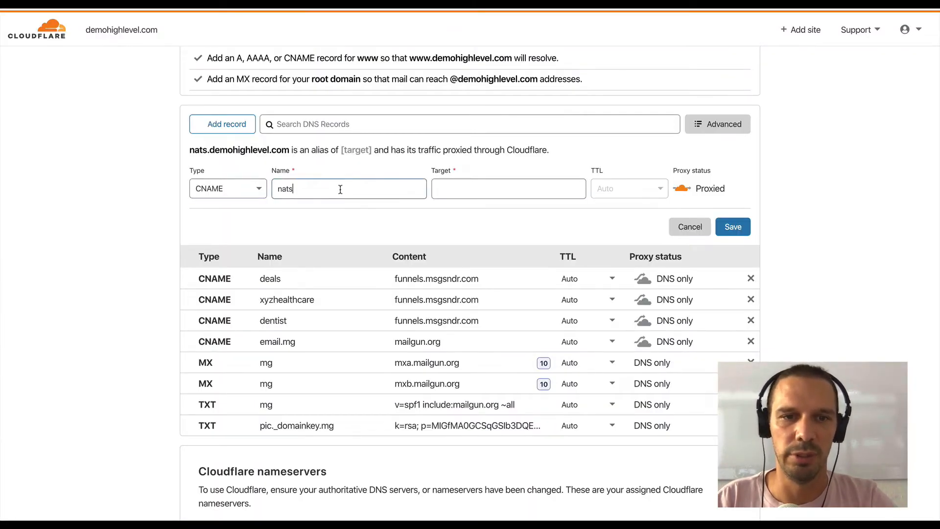
- Copy funnels.msgsndr.com from the domain note in HighLevel as the nats record's target, set the record to DNS only, and save it
click(455, 194)
text(dem)
key(BackSpace)
key(BackSpace)
key(BackSpace)
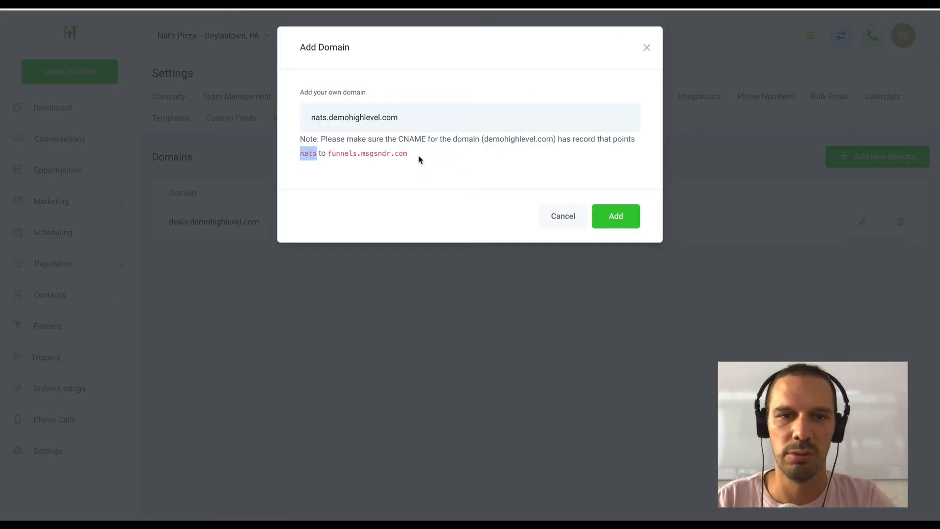
drag(418, 156, 327, 159)
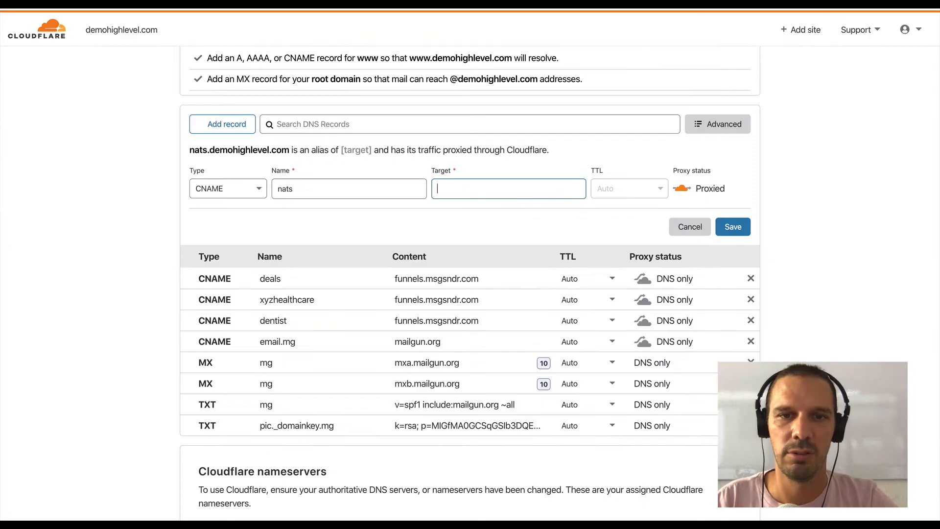
text(funnels.msgsndr.com)
click(681, 190)
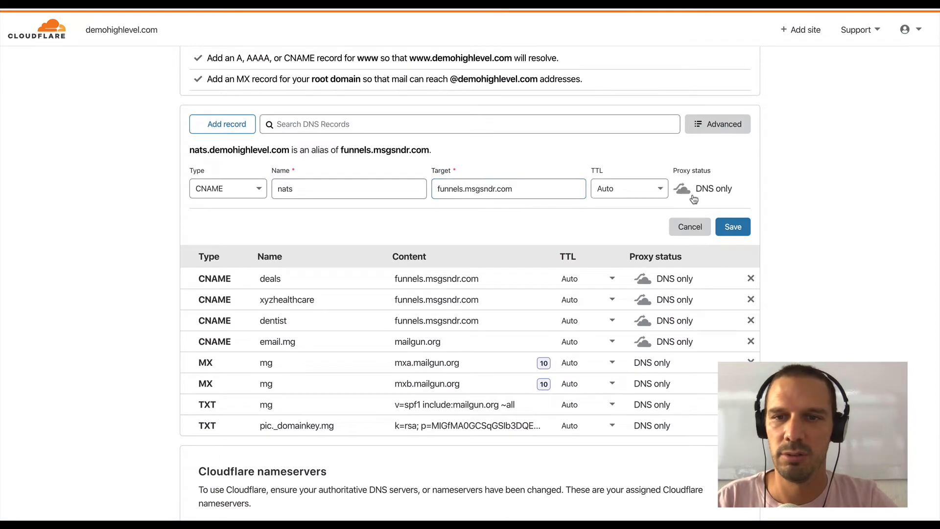
click(728, 226)
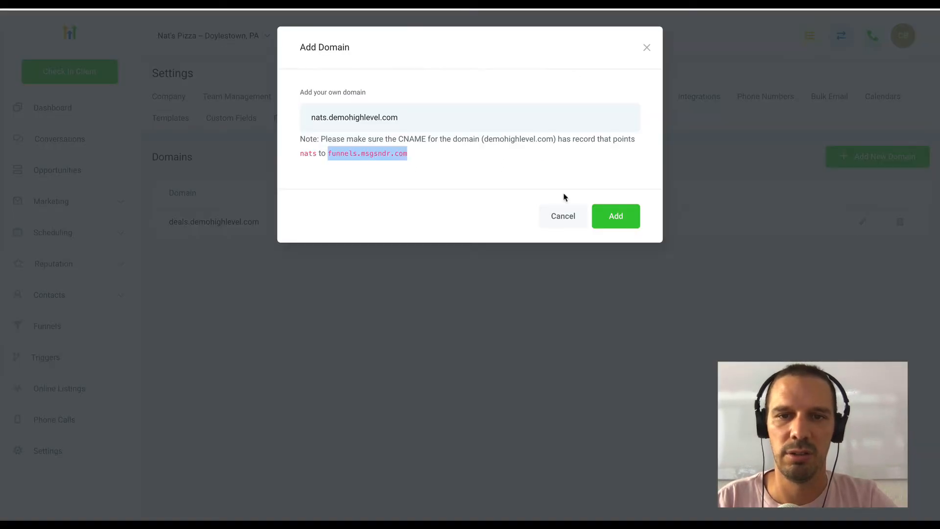
- Return to HighLevel, add the domain nats.demohighlevel.com, and close the funnel linking dialog without choosing a funnel
click(612, 226)
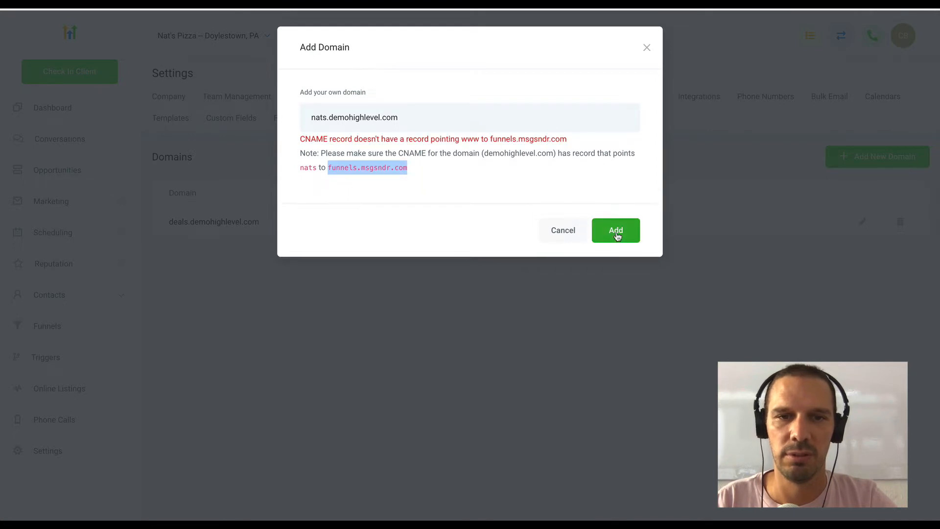
click(616, 233)
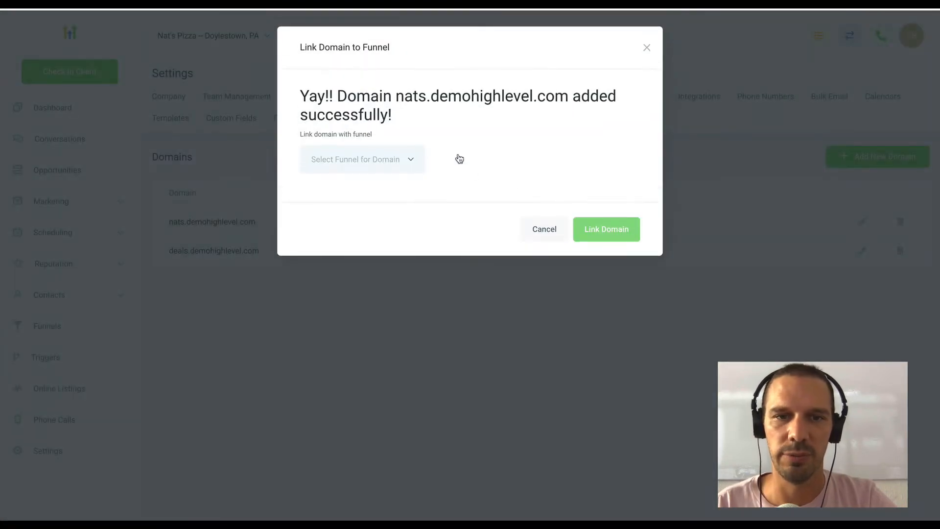
click(646, 47)
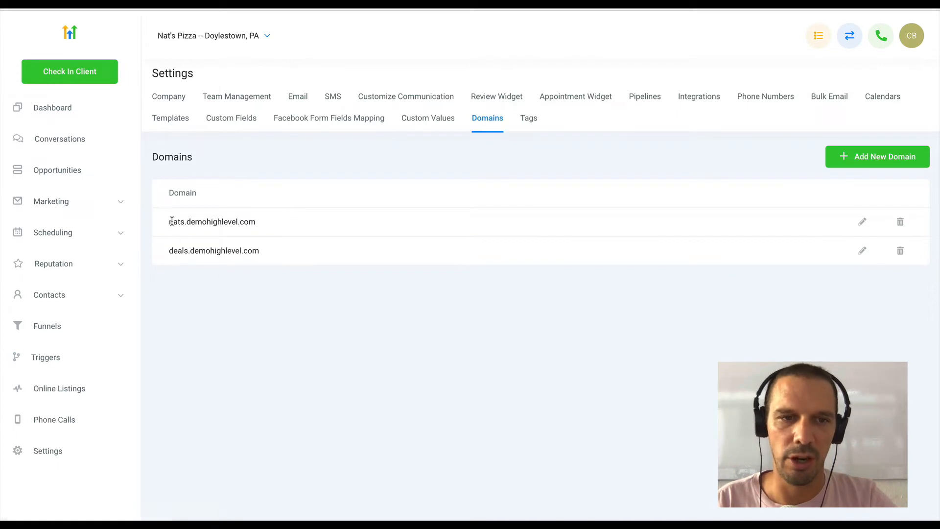
drag(170, 221, 261, 223)
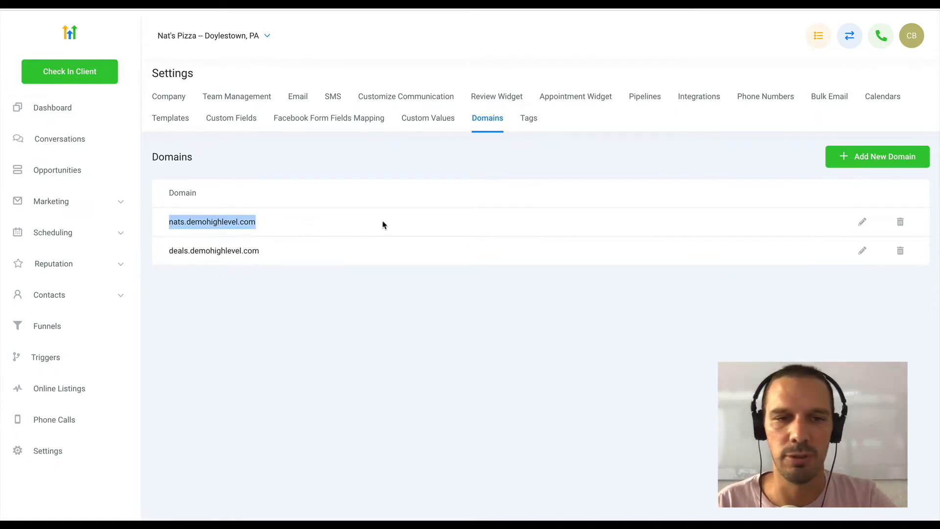
click(348, 242)
drag(169, 221, 184, 221)
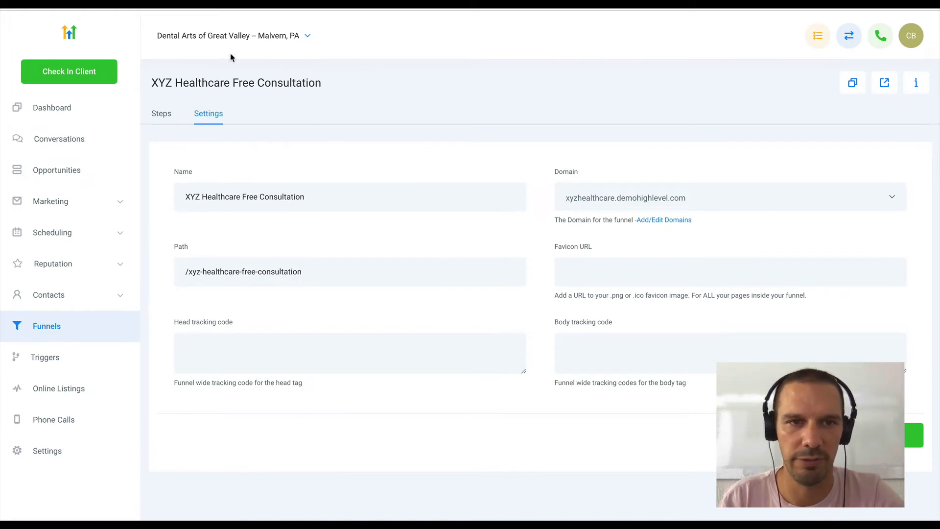
- Add a step named Free Consult Claim with the path /free-consult-claim to the XYZ Healthcare Free Consultation funnel
click(162, 118)
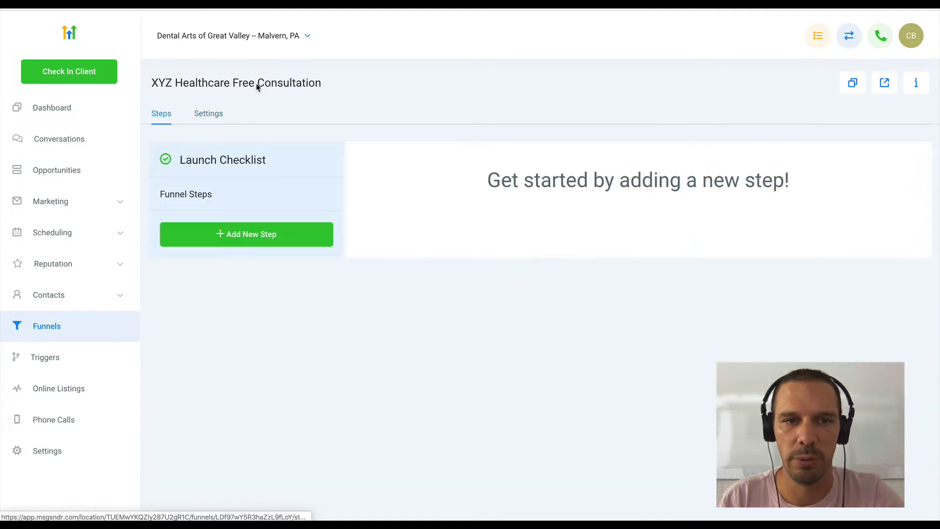
click(247, 235)
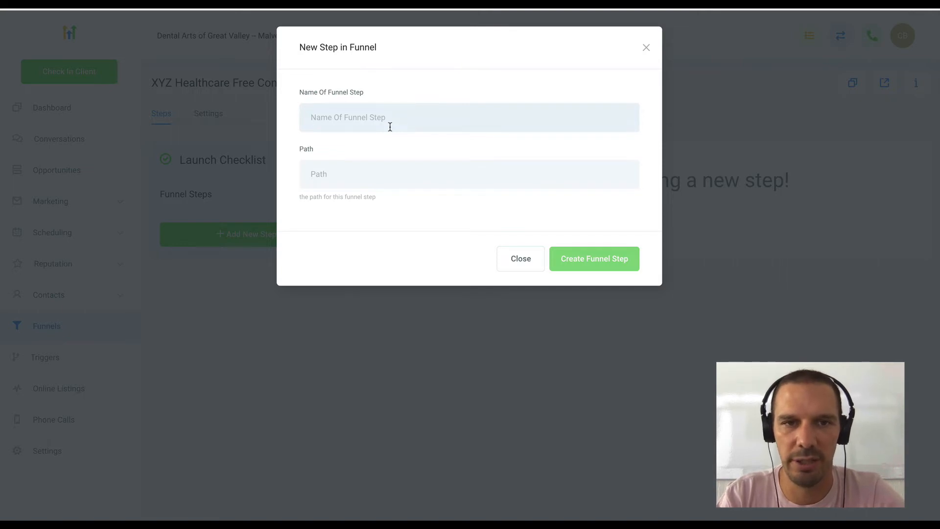
text(Fr)
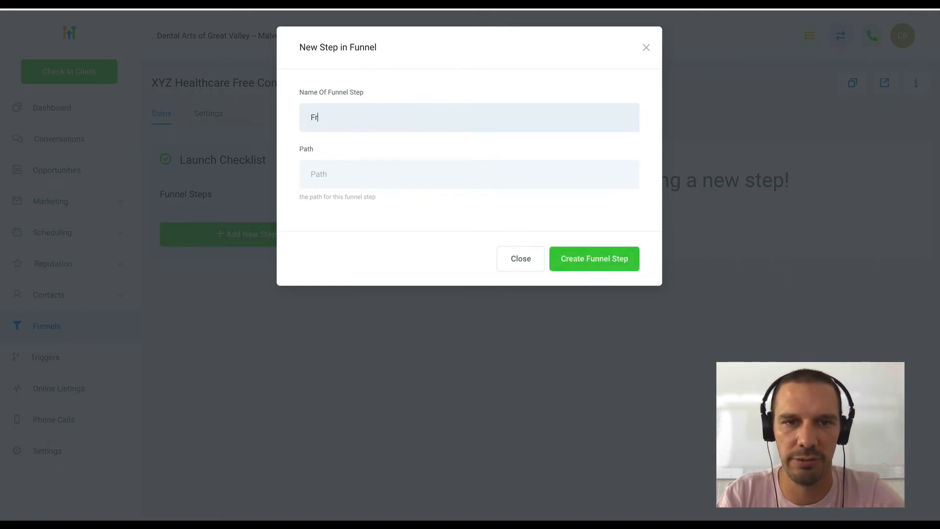
text(ee Consult )
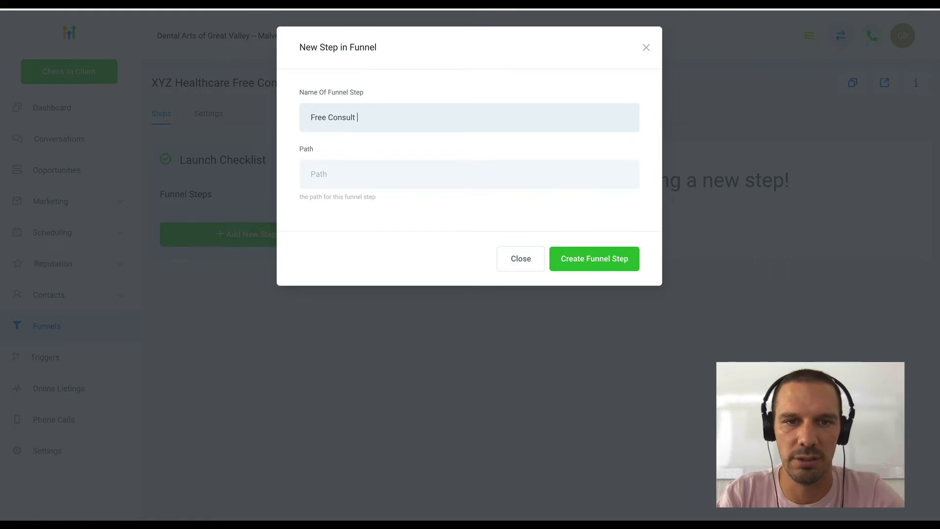
text(Claim)
key(Tab)
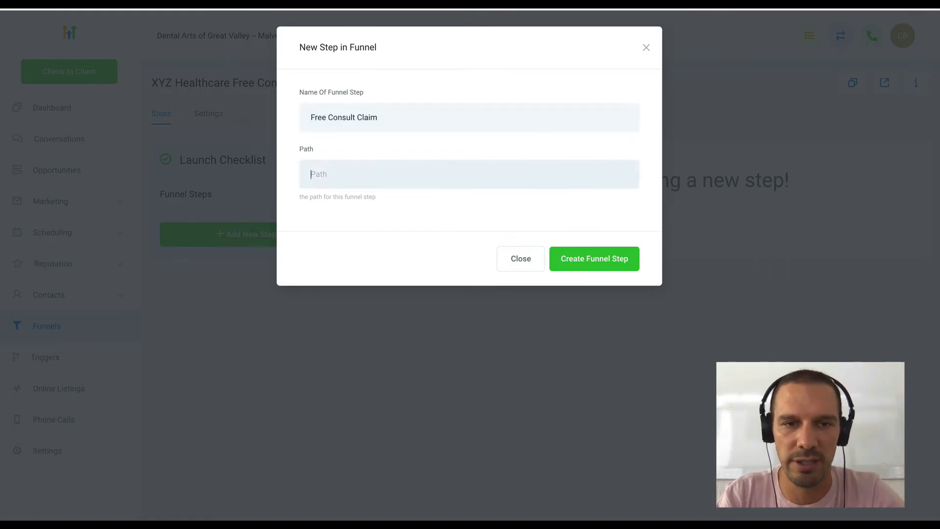
text(/free-co)
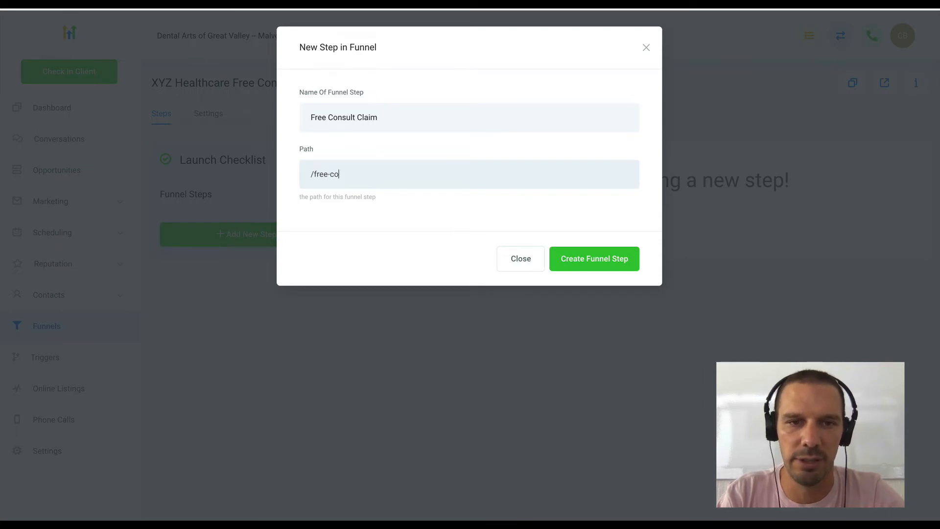
key(BackSpace)
key(BackSpace)
key(BackSpace)
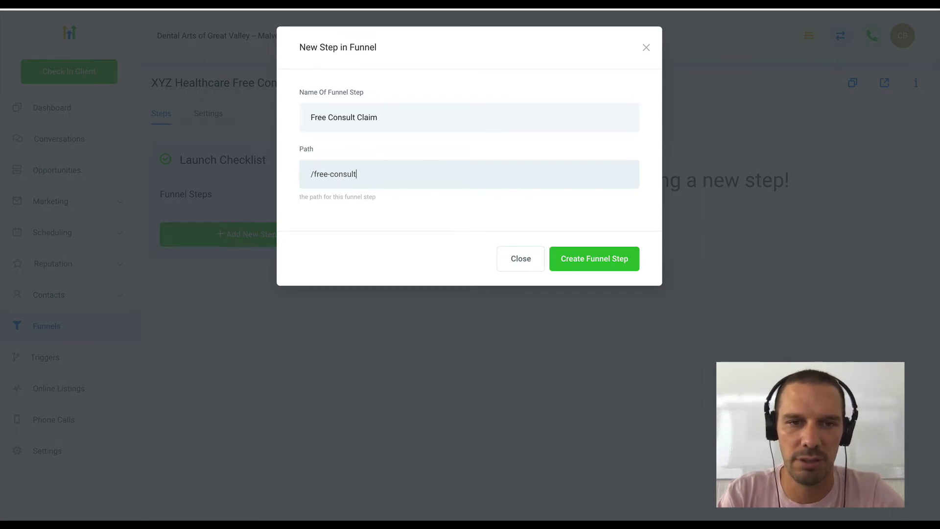
click(588, 259)
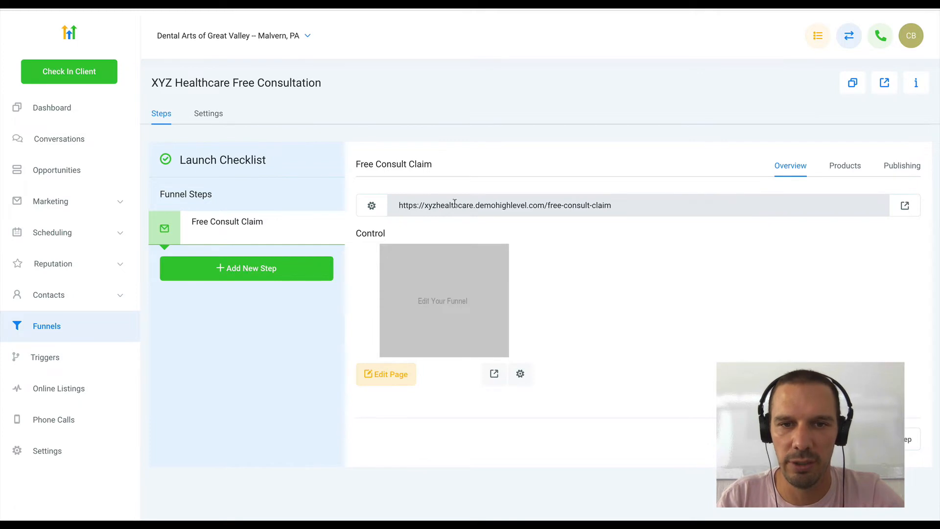
drag(618, 205, 390, 206)
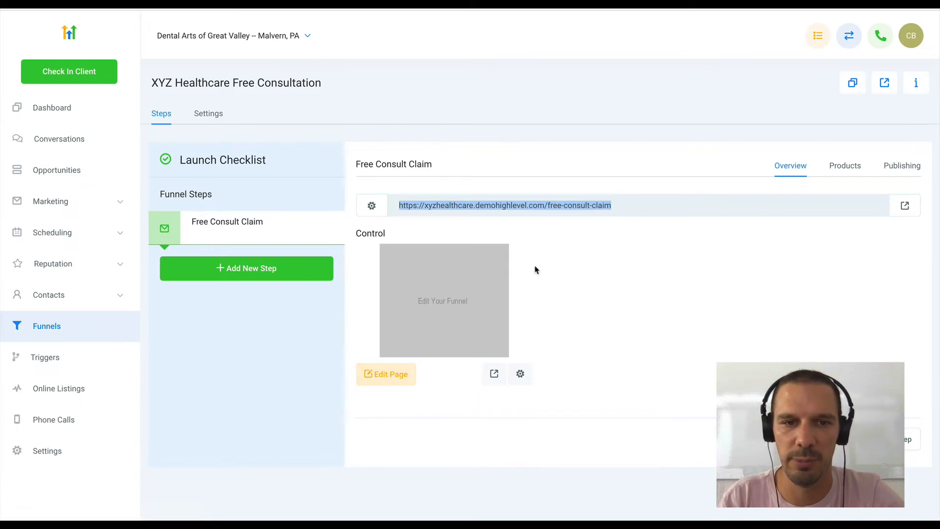
click(255, 273)
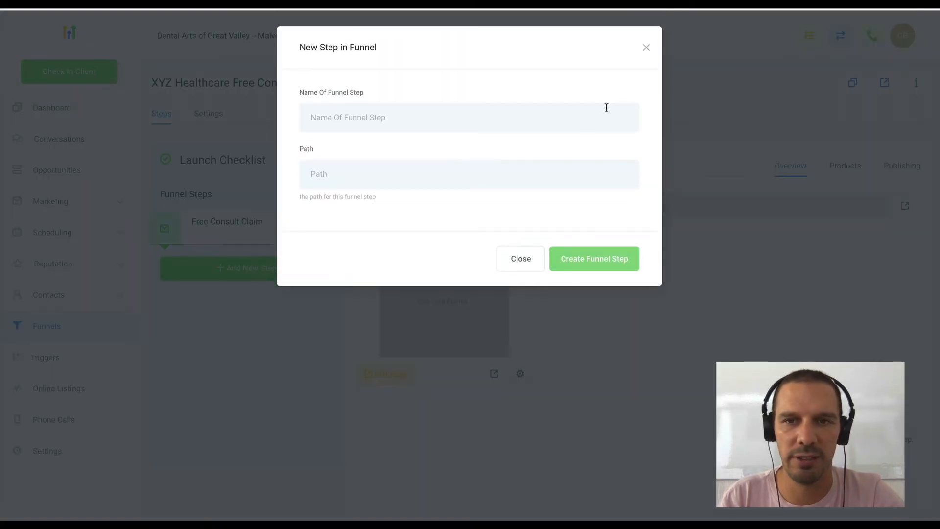
click(643, 55)
click(409, 208)
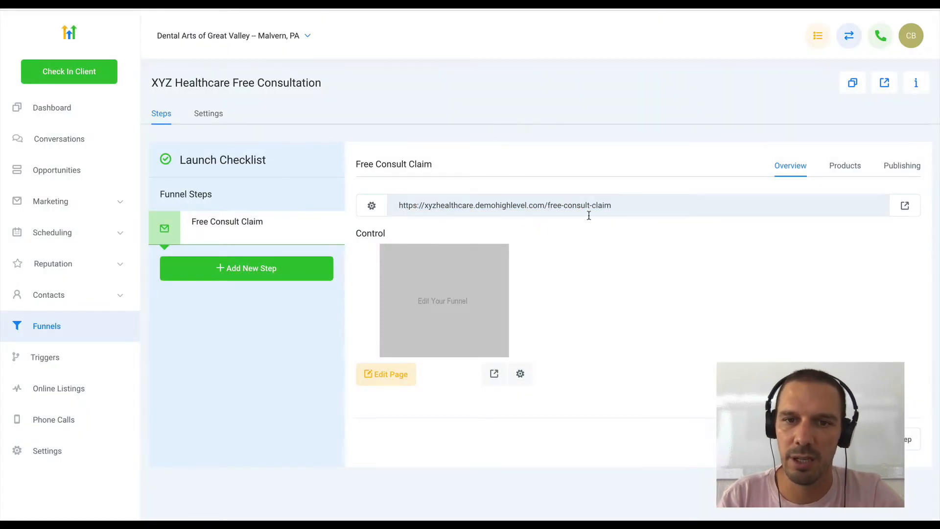
- Add a second funnel step named Free Consult Booking with the path /free-consult-booking
click(254, 275)
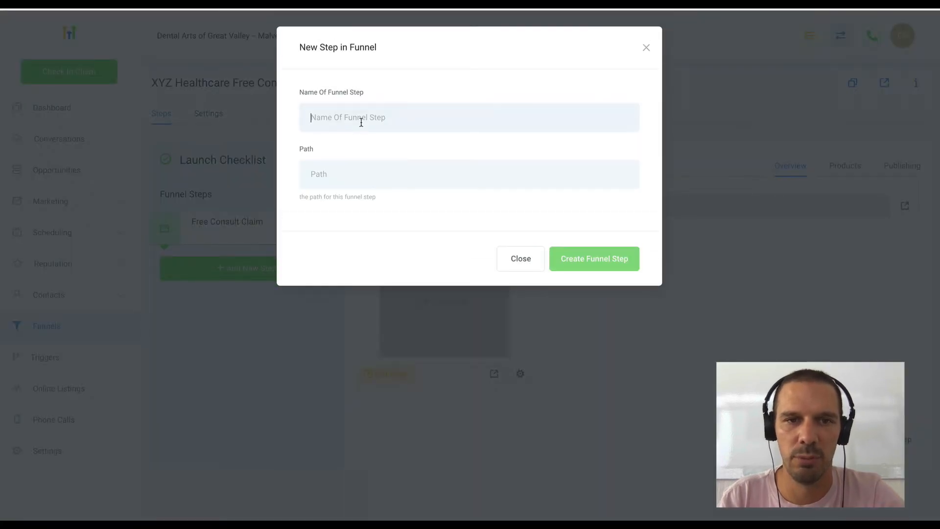
click(360, 119)
text(Free Consu)
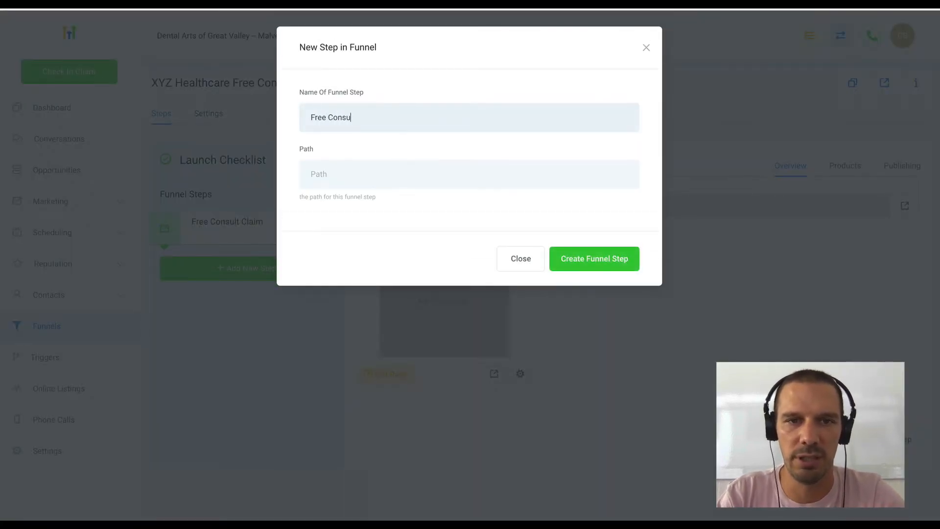
text(lt Booking)
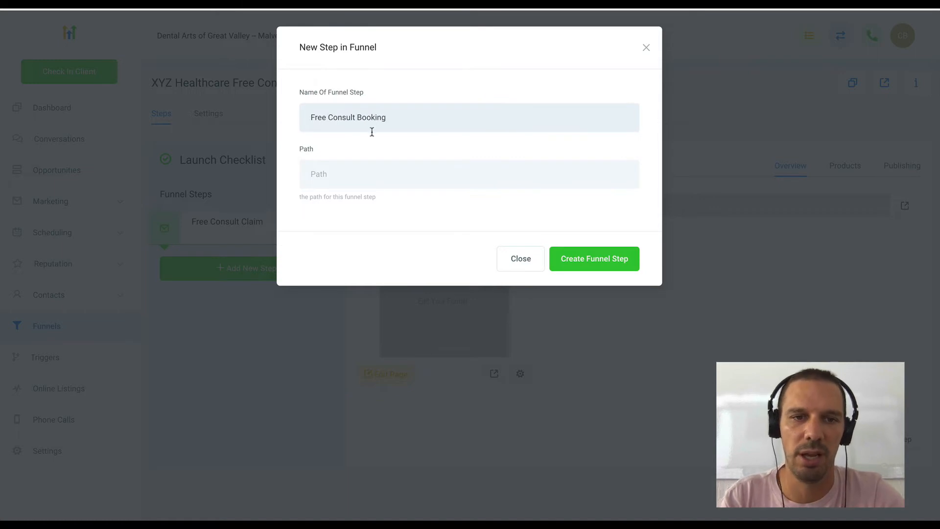
click(345, 171)
text(/free-c)
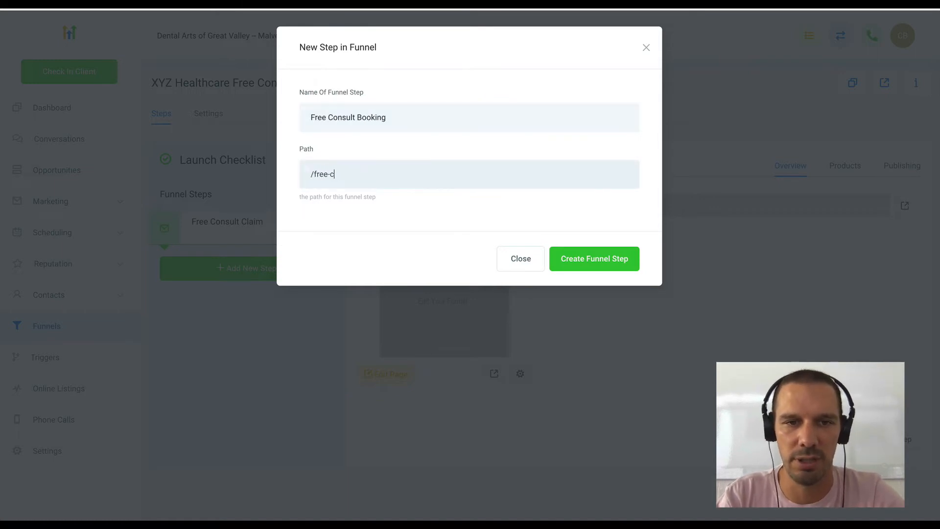
text(onsult-booking)
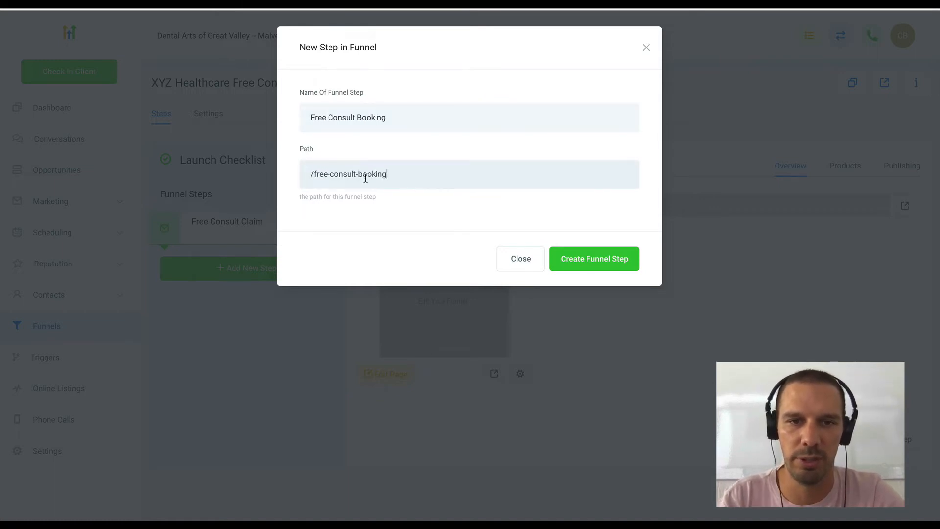
click(595, 265)
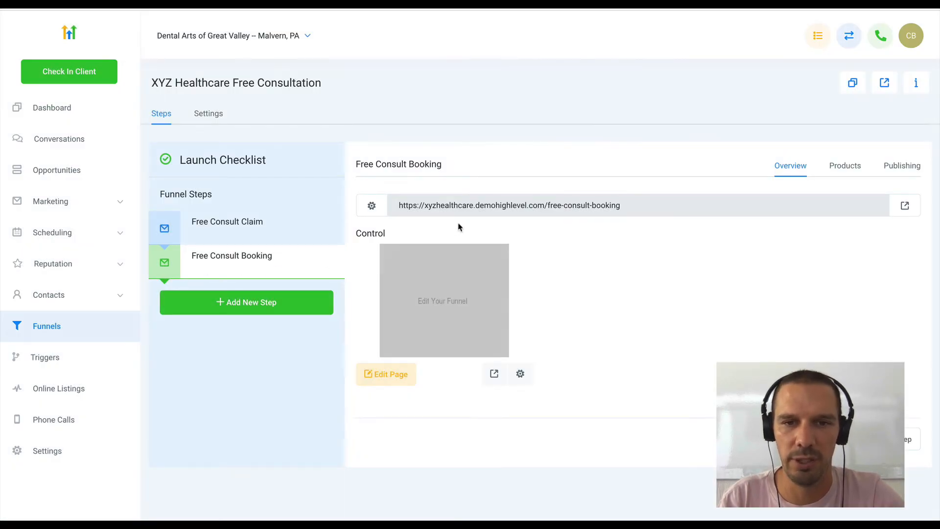
drag(611, 203, 381, 205)
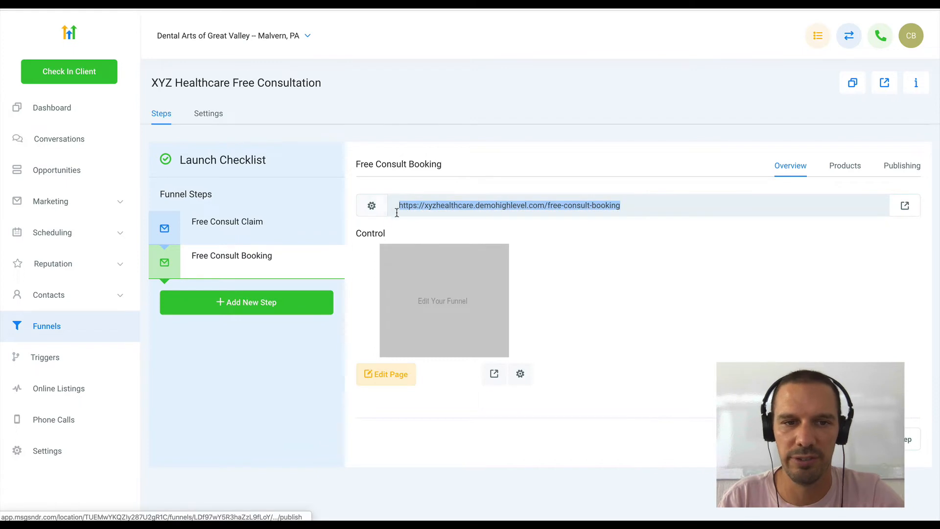
click(293, 232)
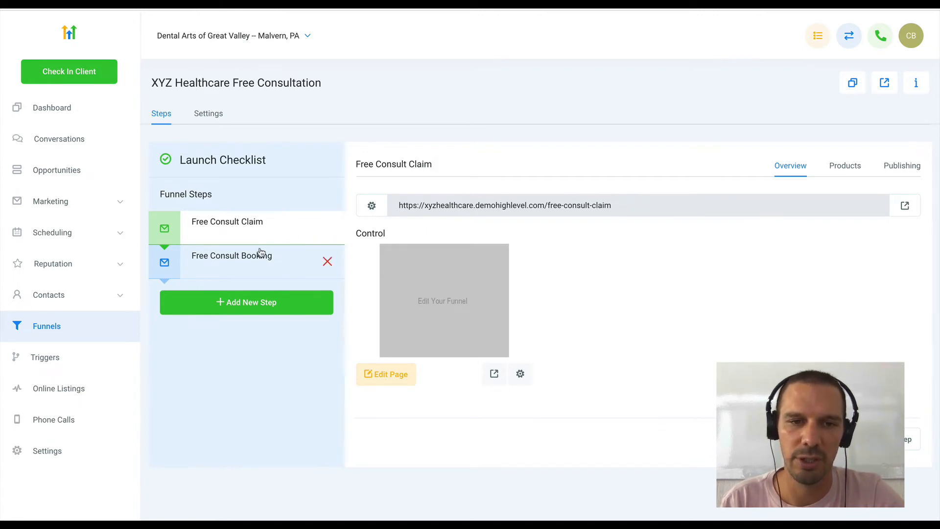
click(274, 258)
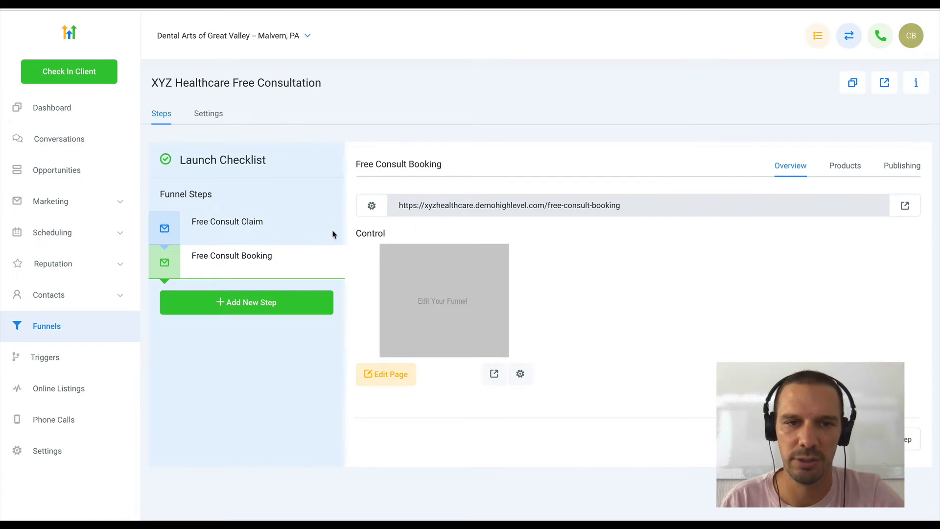
- Add a third funnel step named Free Consult Thank You with the path /free-consult-thank-you
click(265, 304)
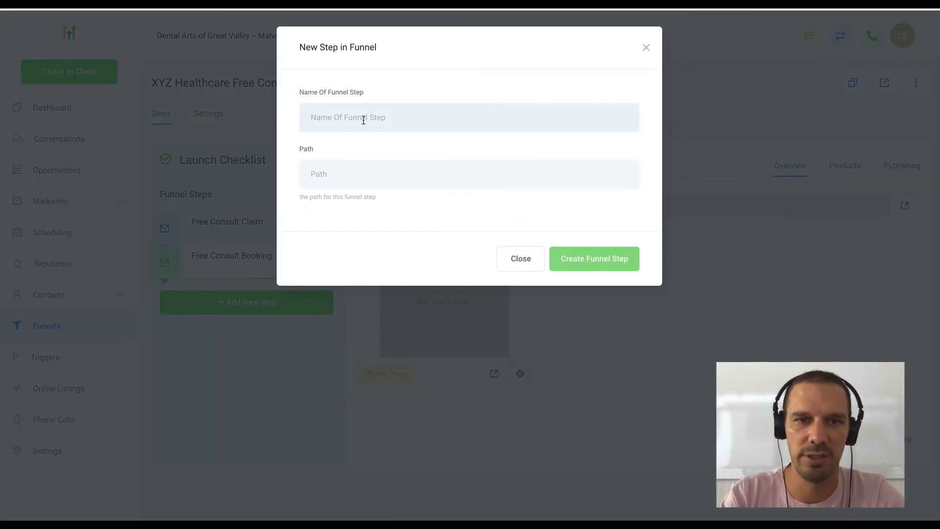
text(Free Consul)
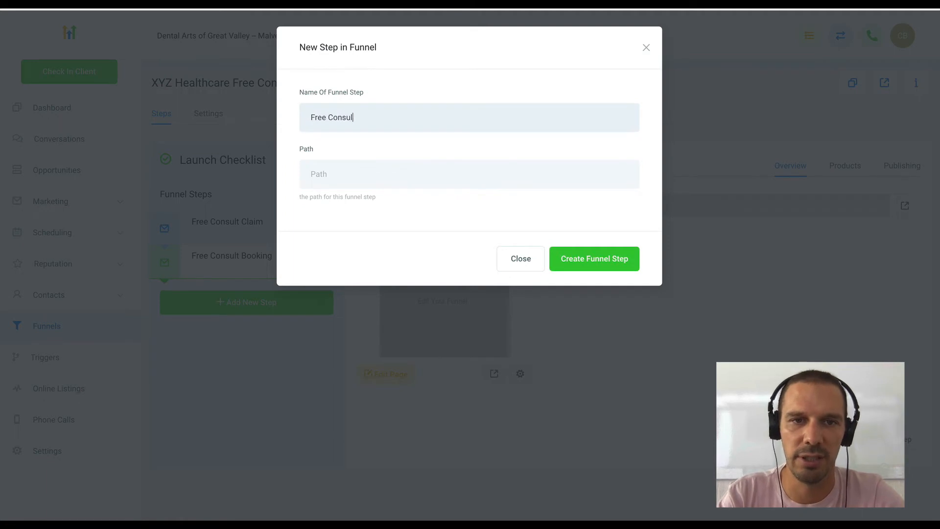
text(t Thank You)
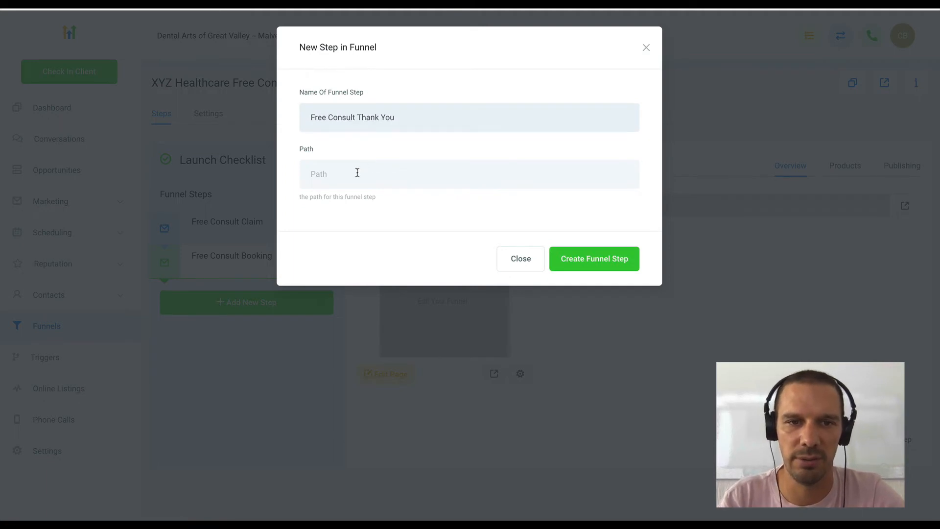
text(/t)
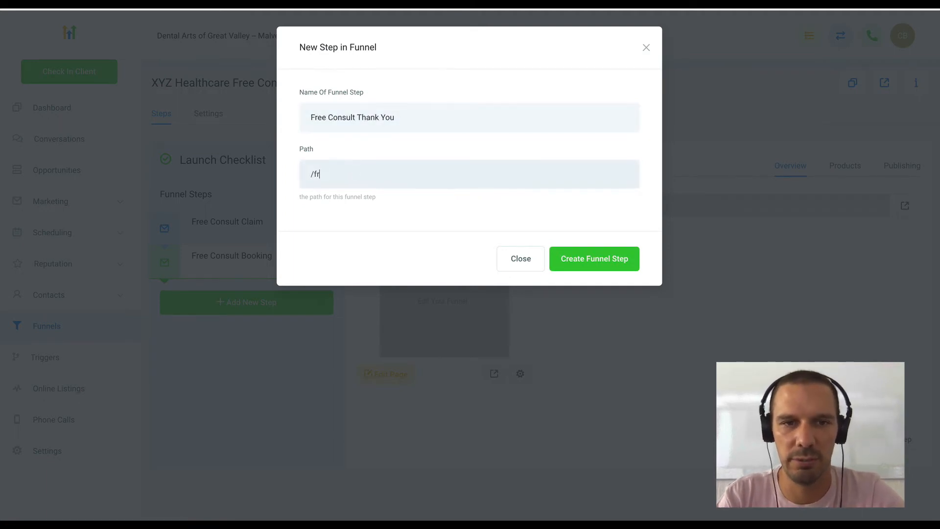
text(ree-consult-thank-you)
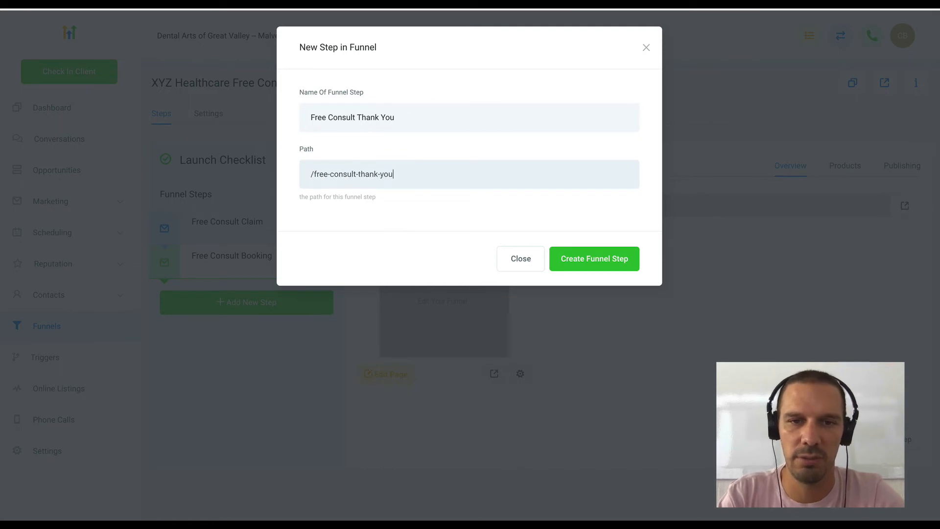
click(577, 266)
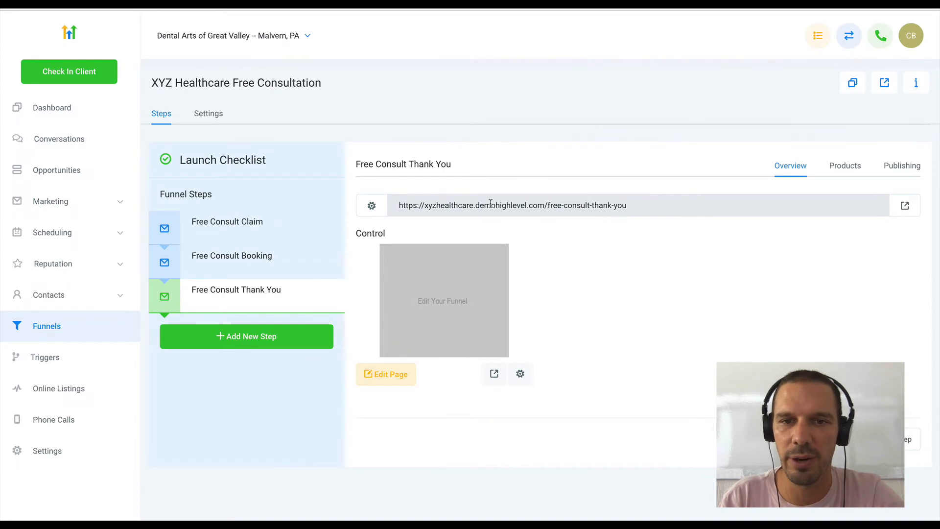
- Copy the full URL of the Free Consult Booking step
click(287, 231)
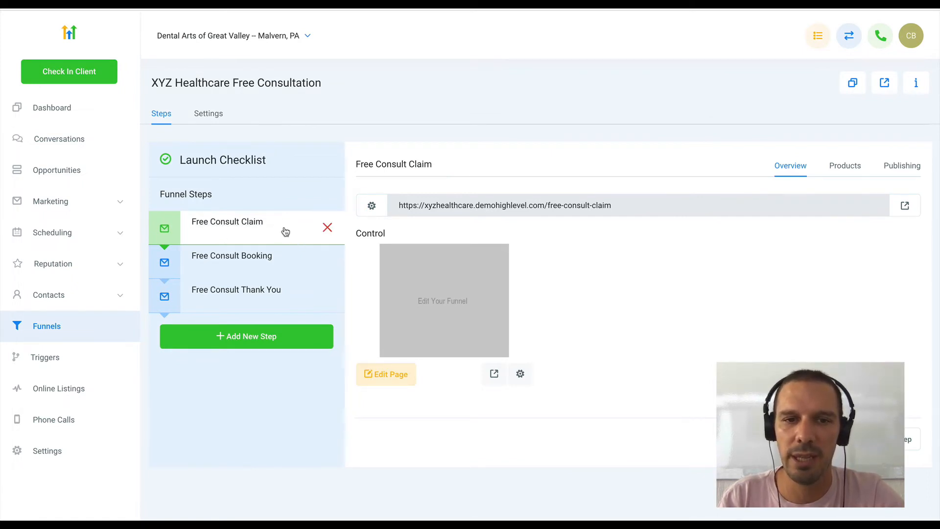
click(291, 258)
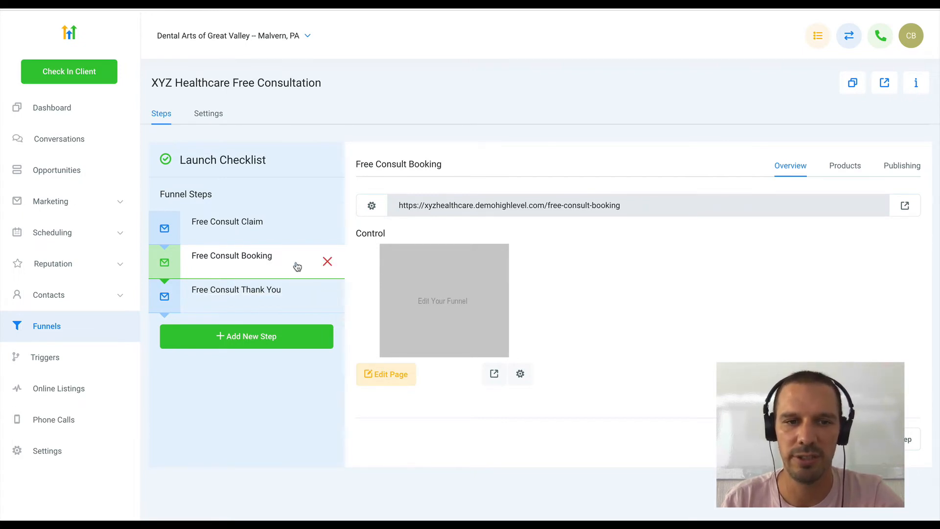
triple_click(542, 209)
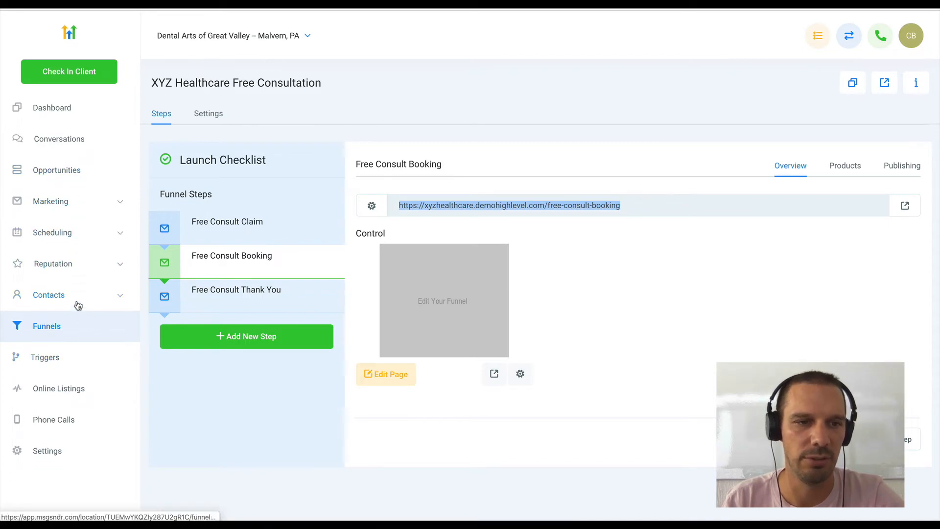
- Create a new blank form in the account's form builder
click(104, 208)
click(49, 304)
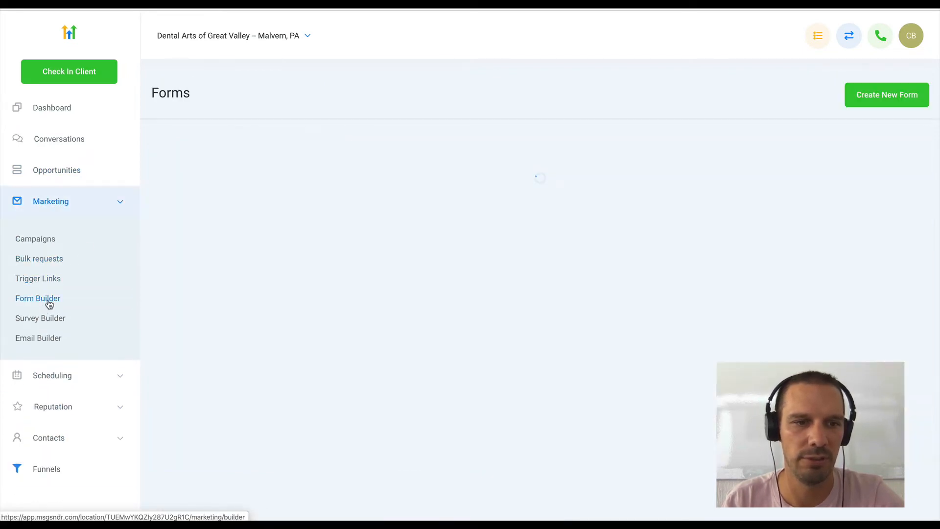
click(888, 96)
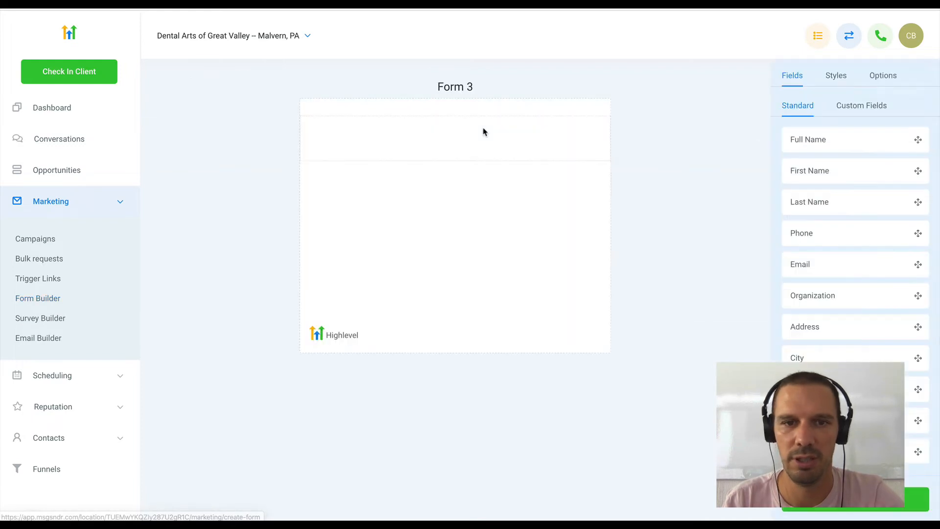
- Name the form Free Consult Claim and make it open the copied Free Consult Booking URL on submit
click(876, 77)
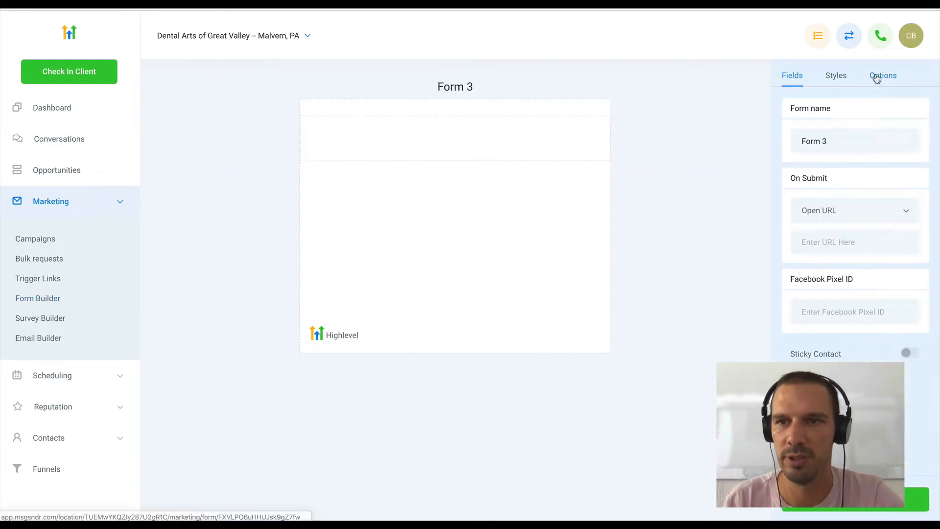
triple_click(820, 139)
text(Free)
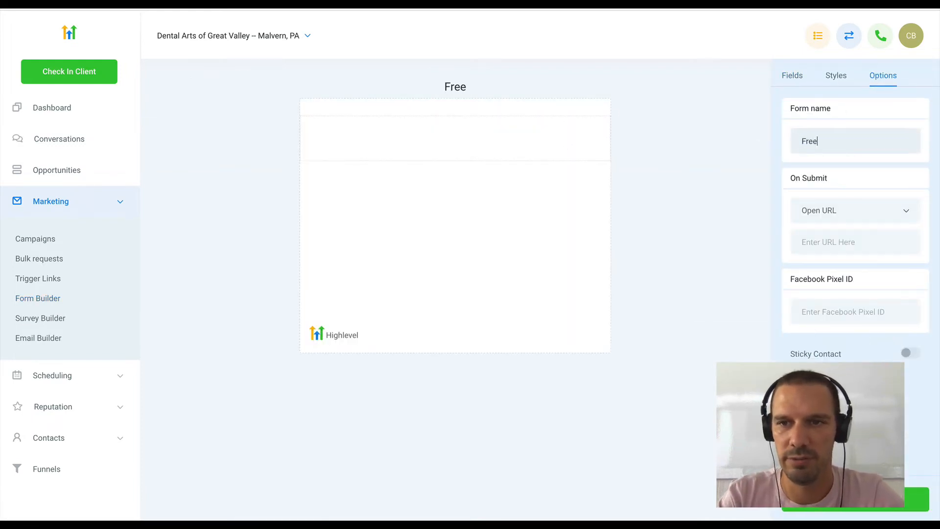
text( Consul tc)
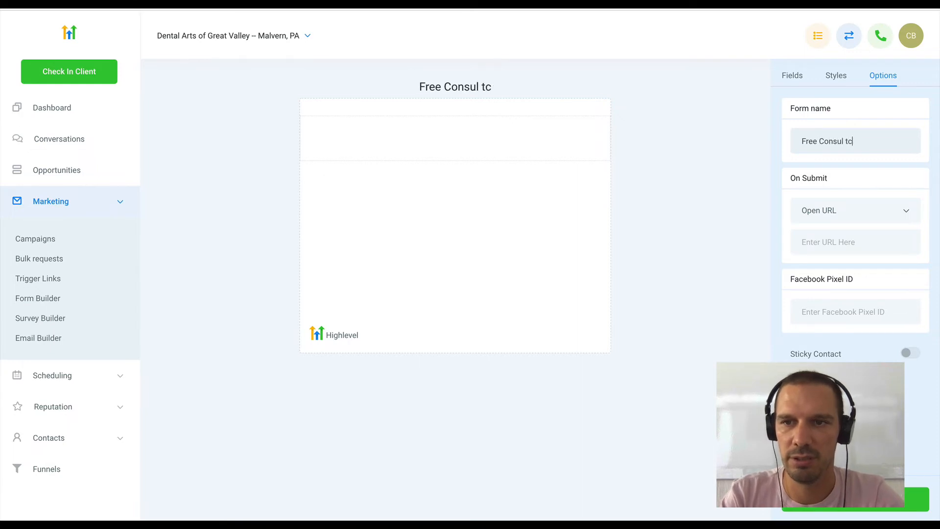
key(BackSpace)
key(BackSpace)
key(BackSpace)
text(t claim)
key(BackSpace)
key(BackSpace)
key(BackSpace)
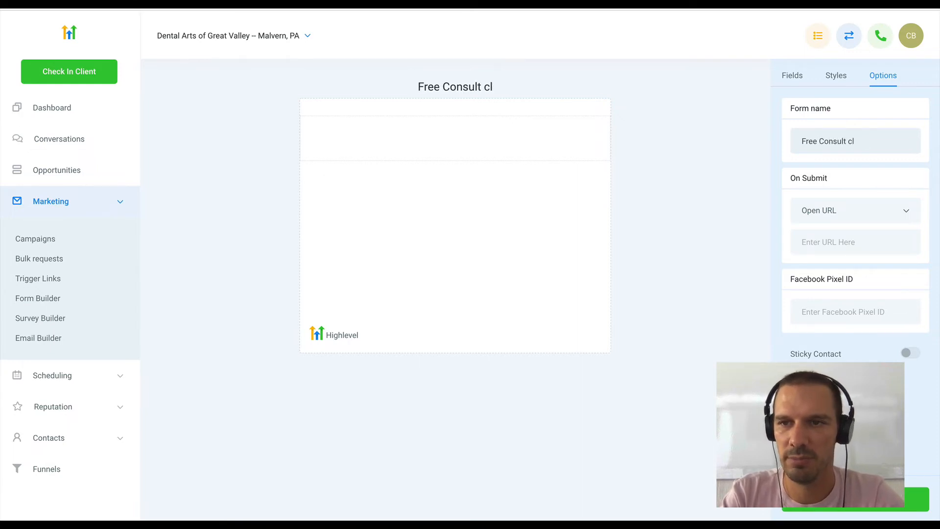
key(BackSpace)
key(BackSpace)
text(Clao)
key(BackSpace)
text(im)
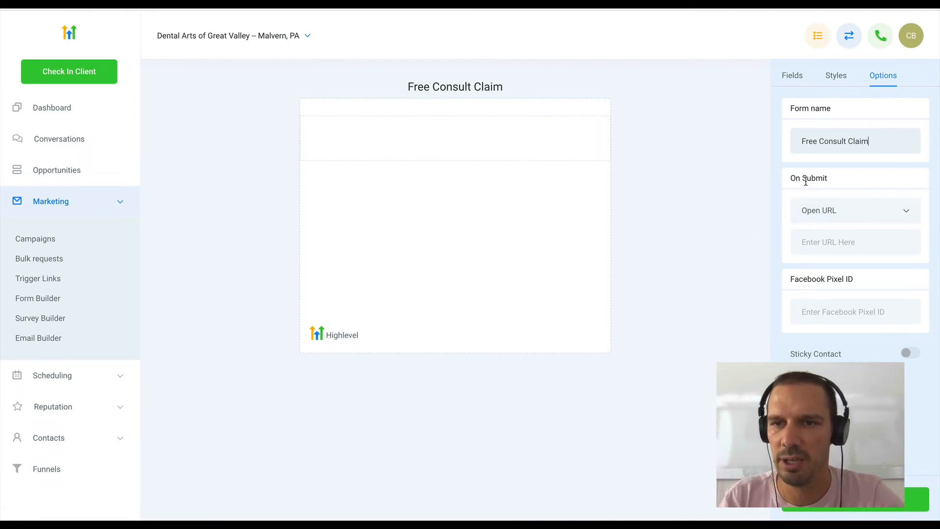
click(834, 244)
key(ctrl+v)
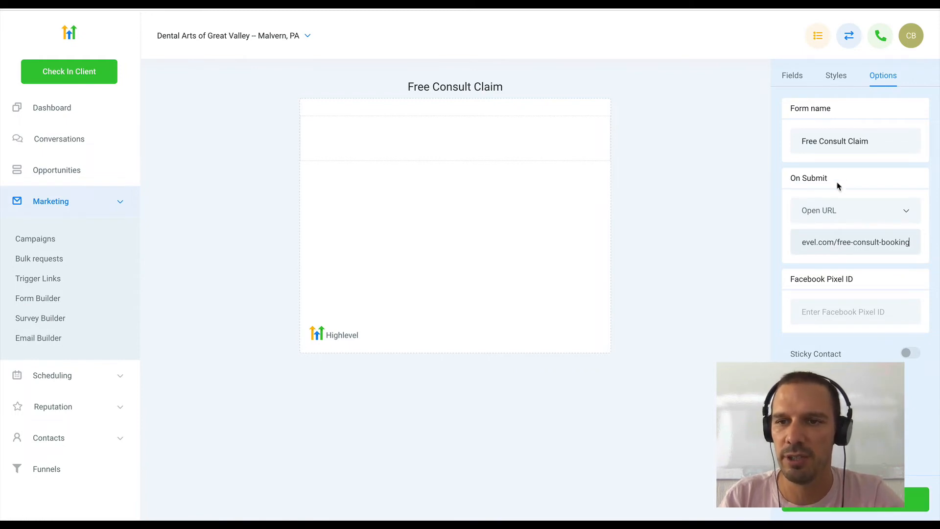
- Place the standard Full Name and Email fields on the form, one below the other, and save and exit it
click(792, 81)
drag(829, 139, 524, 130)
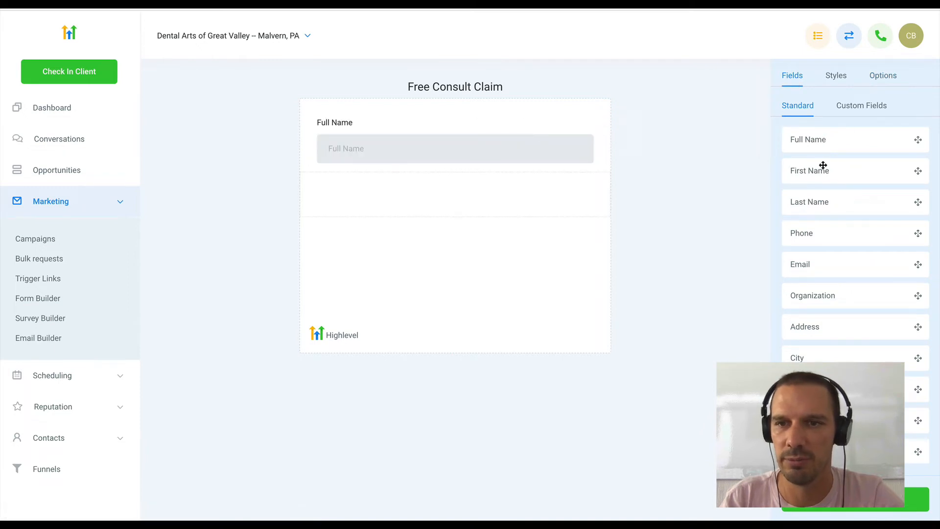
drag(826, 260, 472, 213)
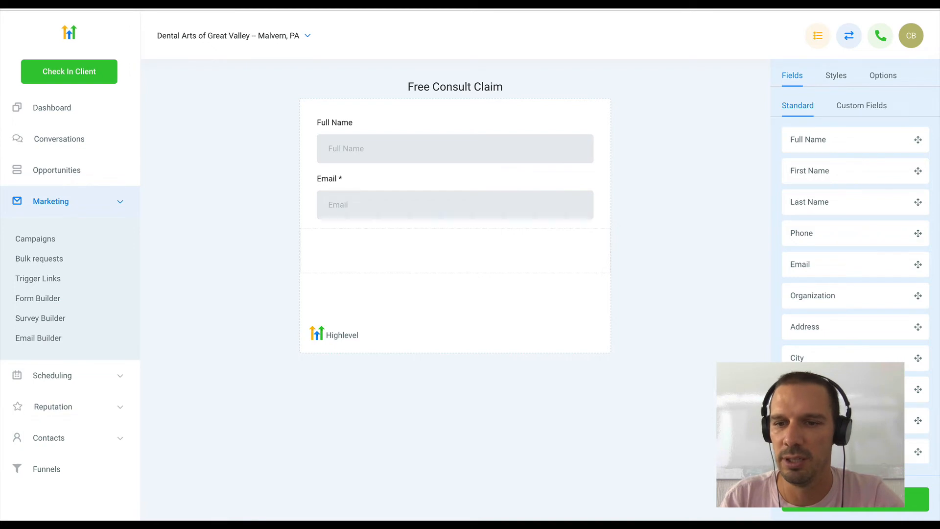
click(854, 499)
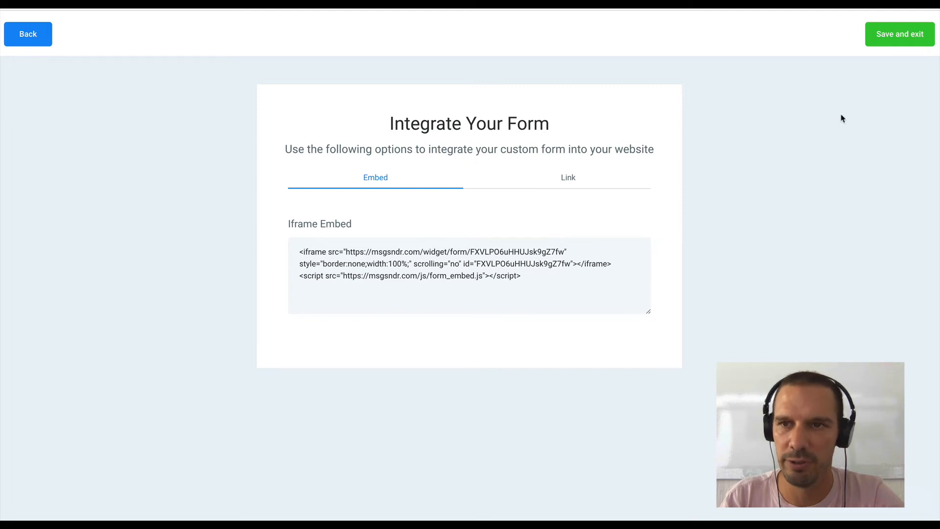
click(903, 42)
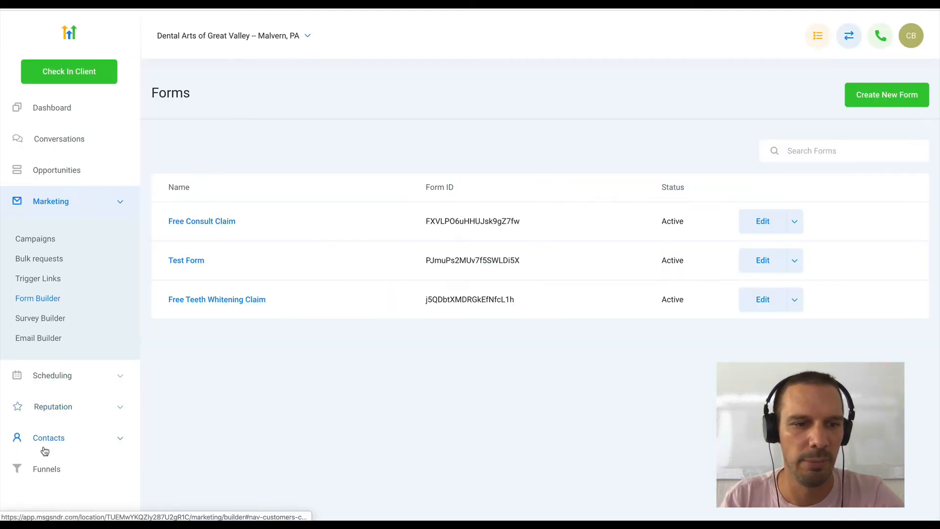
- Open the Free Consult Claim page of the XYZ Healthcare Free Consultation funnel for editing
click(47, 466)
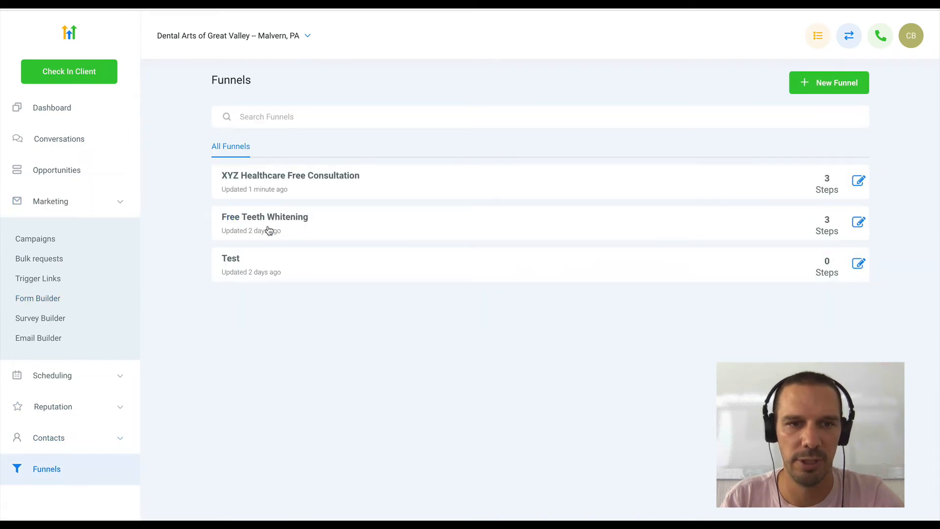
click(314, 183)
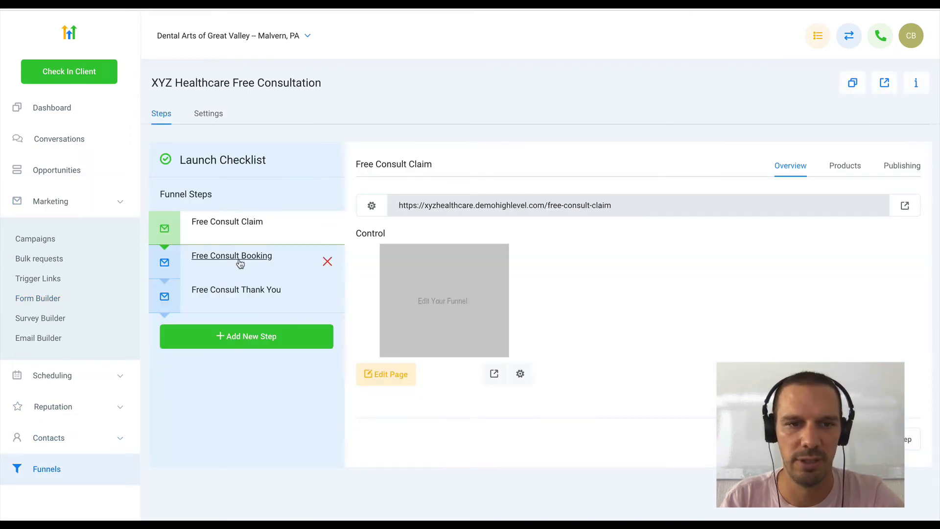
click(384, 375)
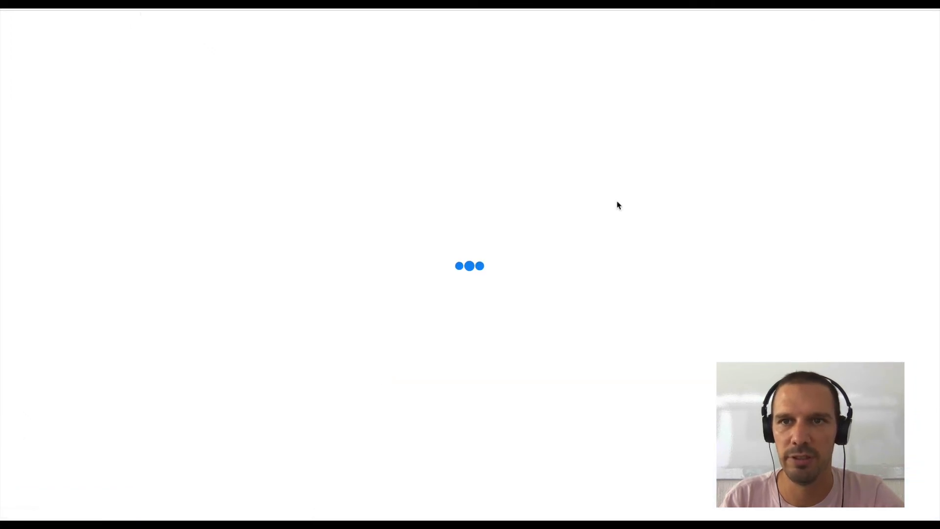
- Add a full-width section containing a one-column row to the Free Consult Claim page
click(788, 118)
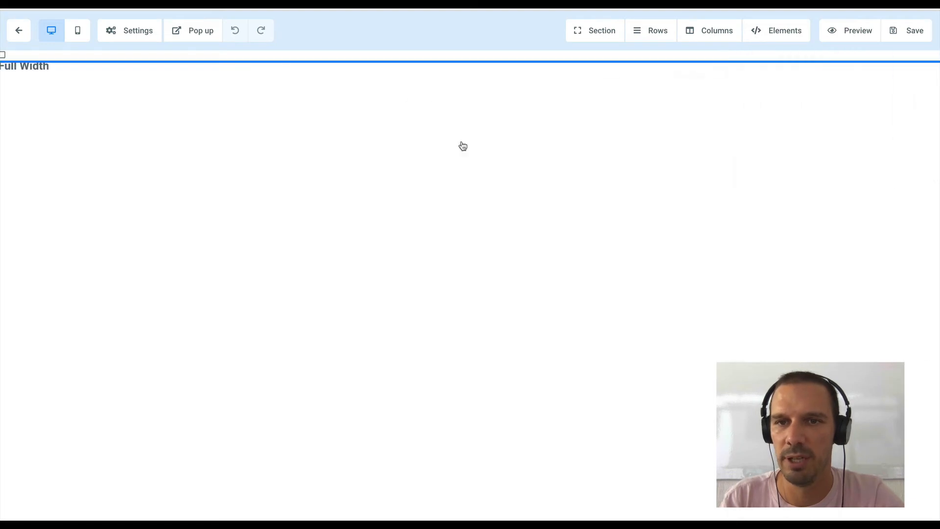
click(553, 93)
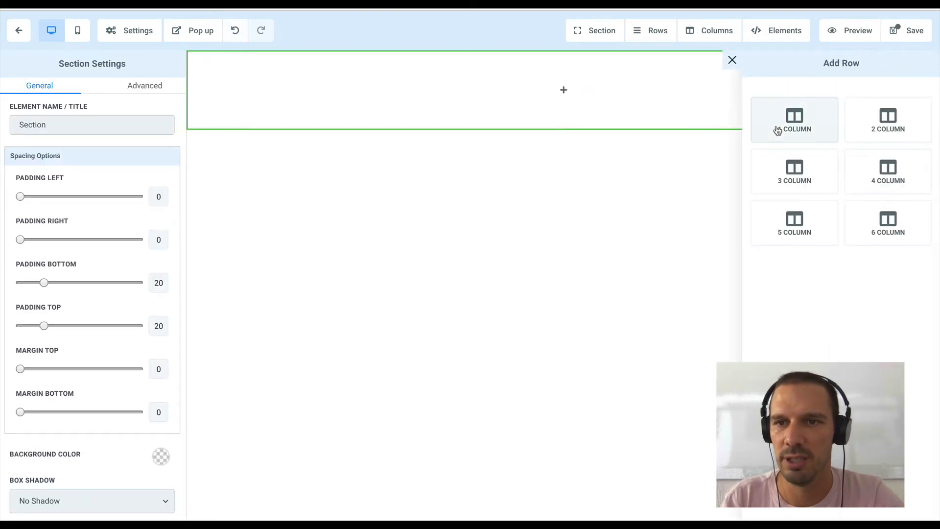
click(777, 130)
- Place a form element showing the Free Consult Claim form in the column, and save and exit the page
click(563, 104)
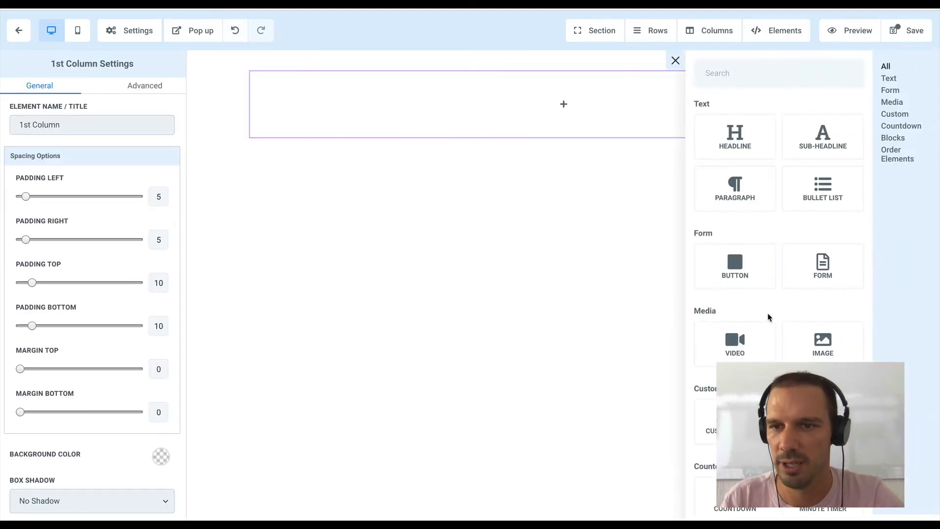
click(830, 275)
click(527, 268)
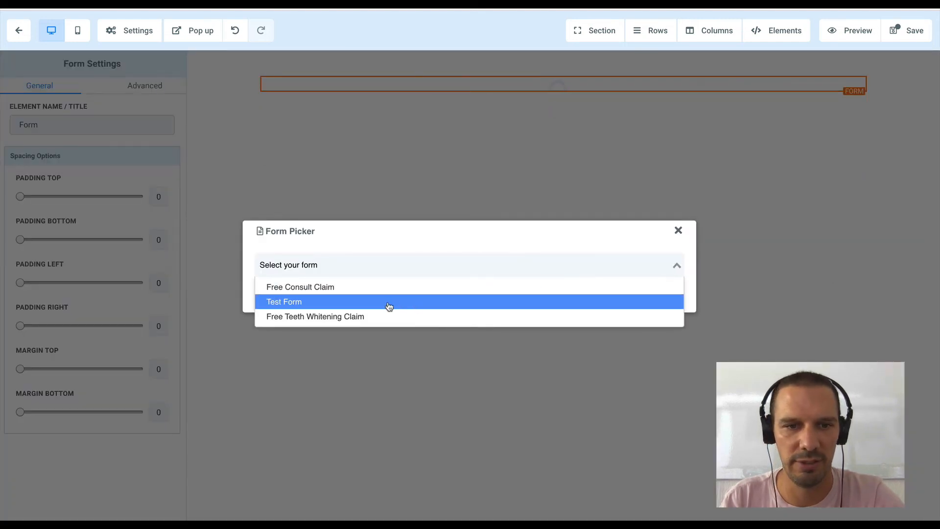
click(297, 292)
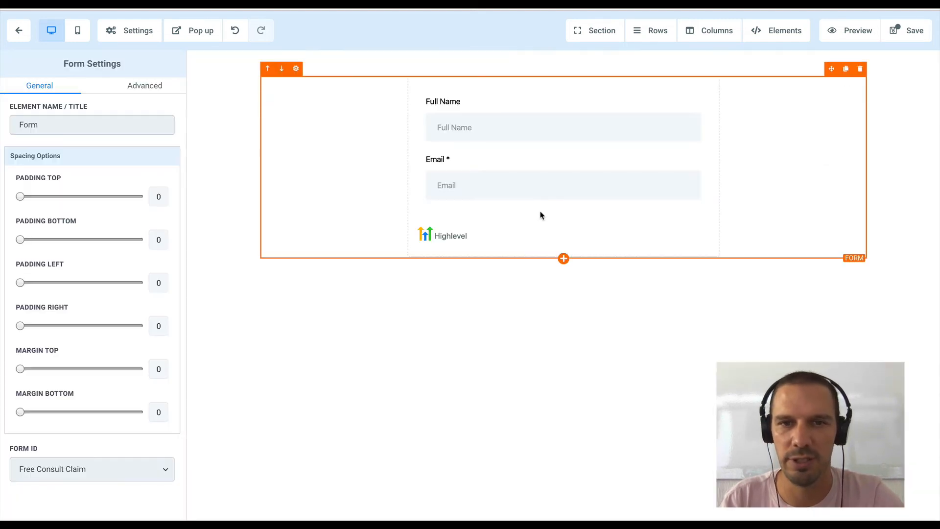
click(911, 34)
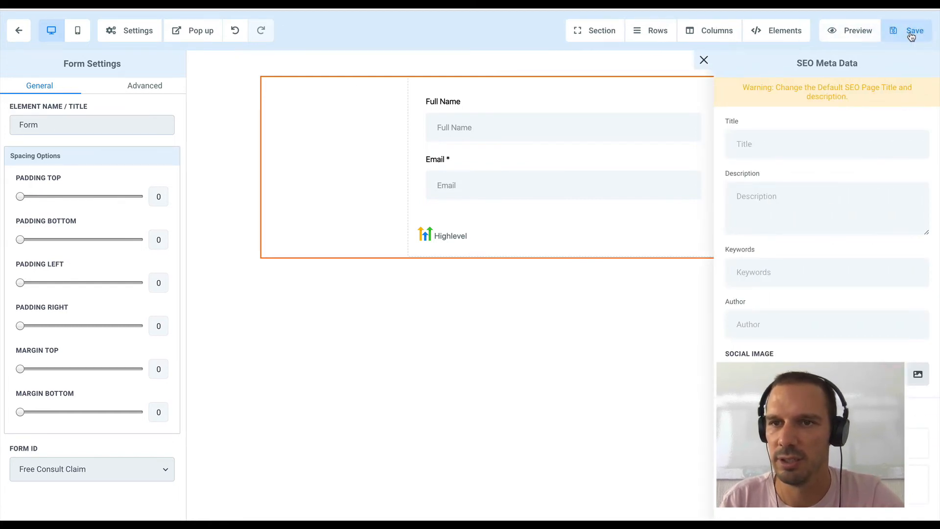
click(703, 60)
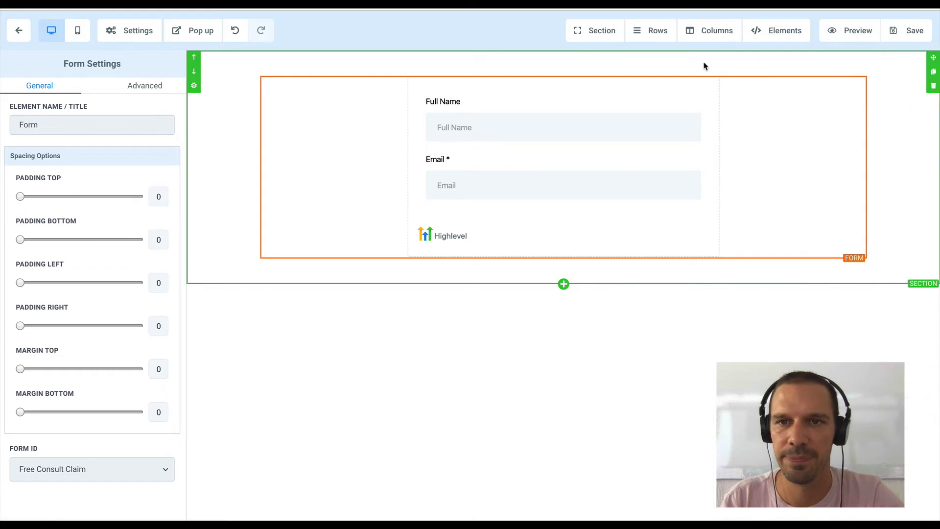
click(19, 30)
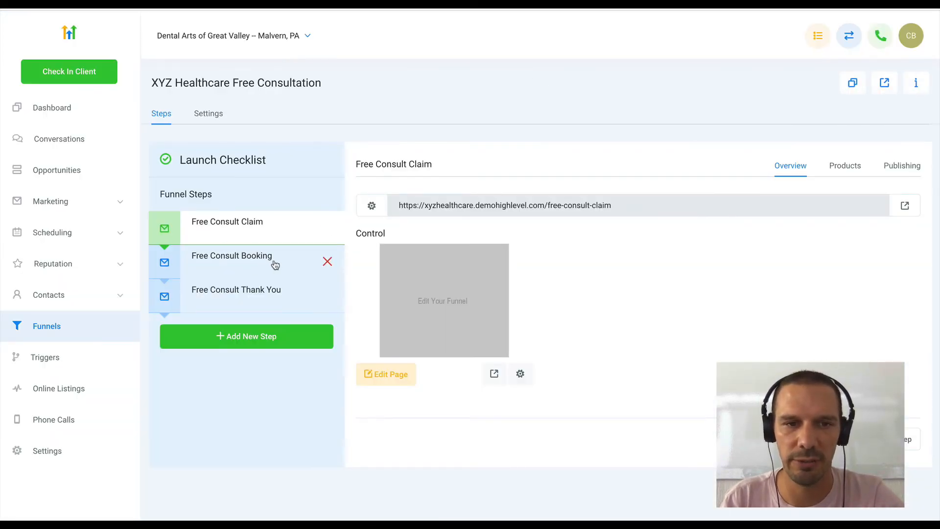
- Copy the URL of the funnel's Free Consult Thank You step
click(275, 265)
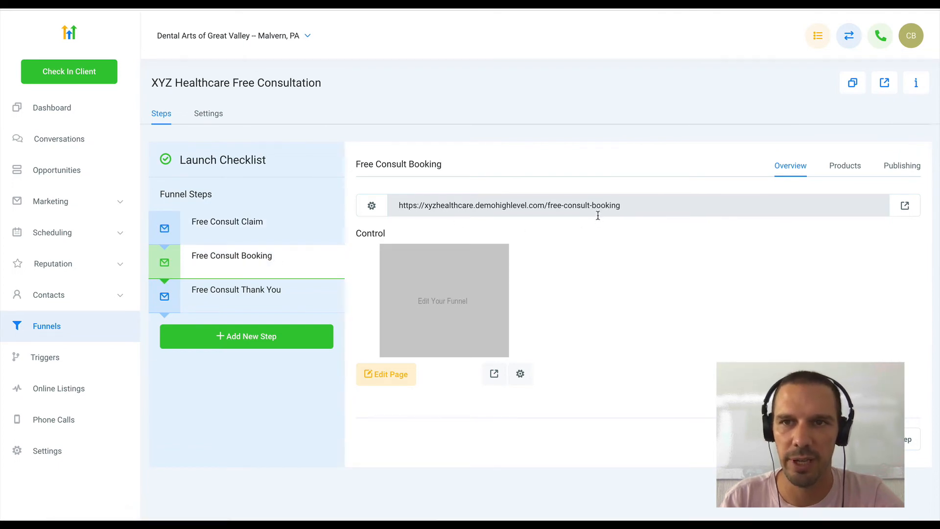
click(283, 297)
triple_click(494, 203)
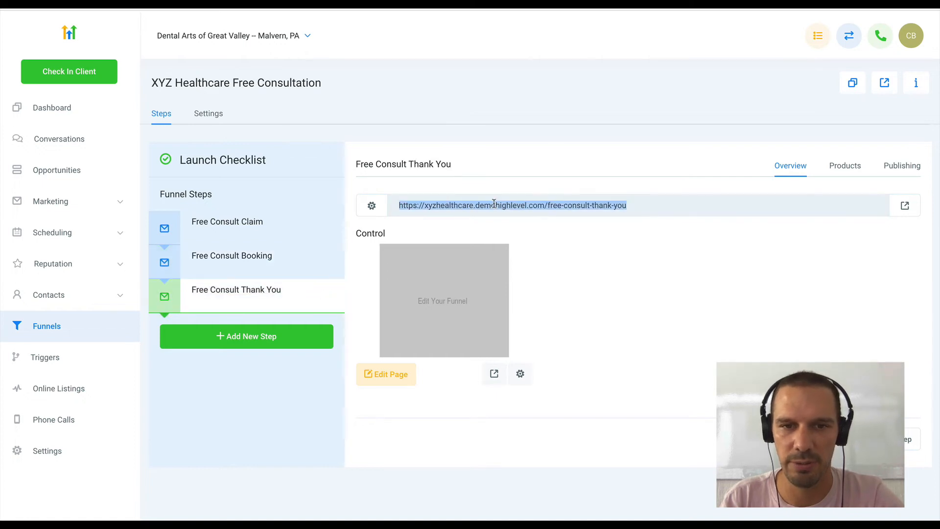
- Create a new calendar in the account's calendar settings and name it Free Consult Claim
click(49, 450)
click(880, 97)
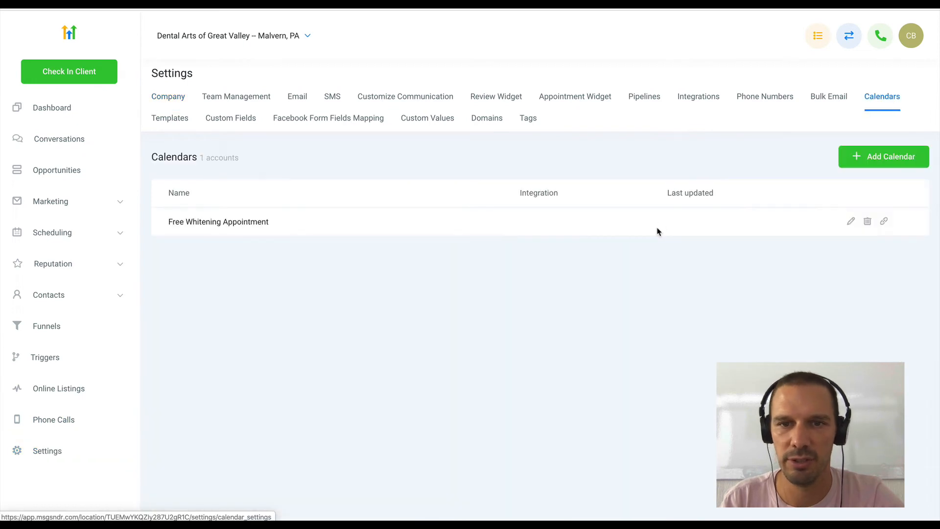
click(897, 158)
click(384, 119)
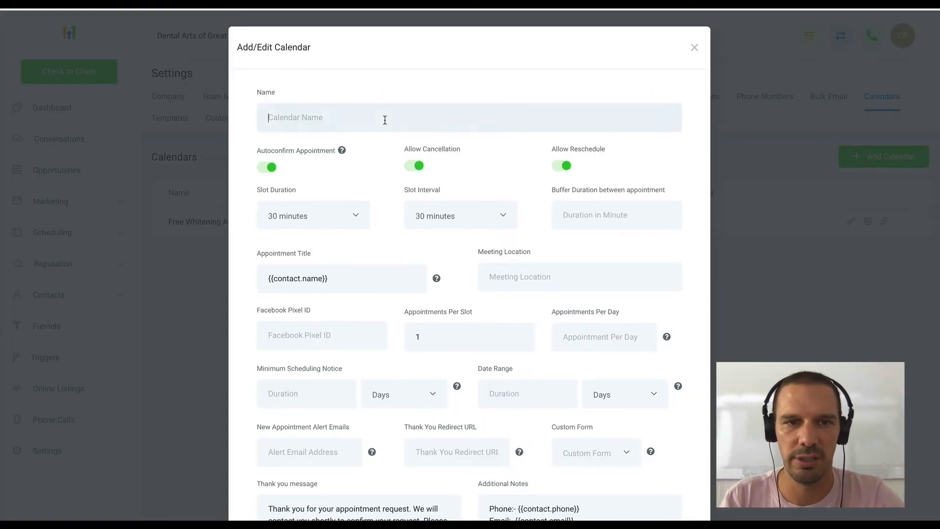
text(Free Consuylt)
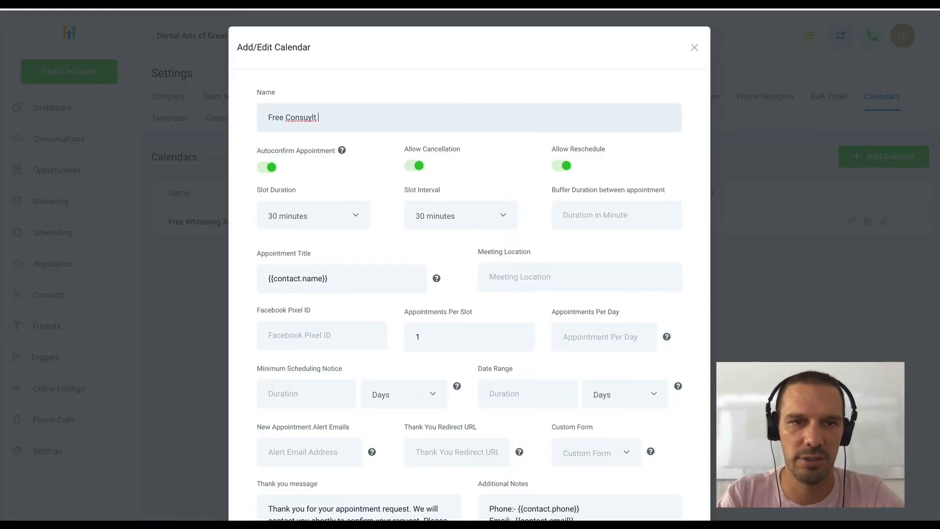
text( Client)
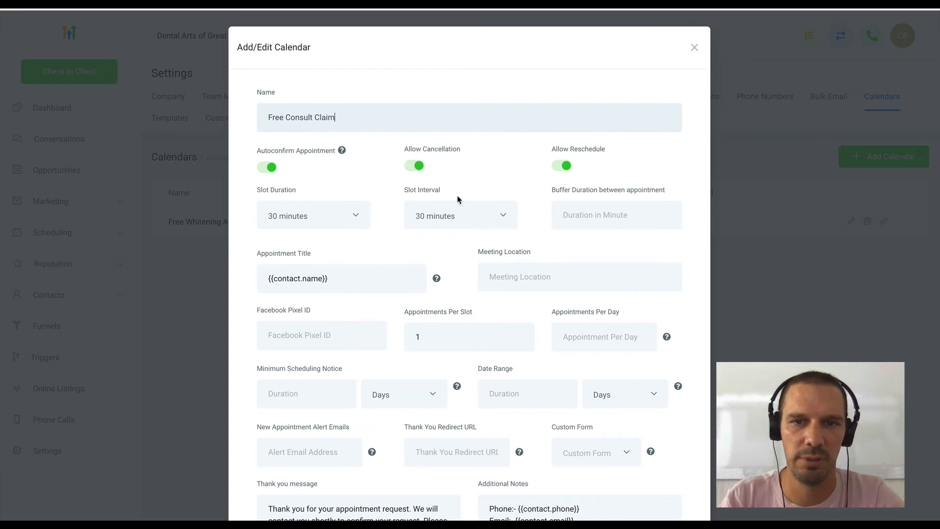
- Set the calendar's thank-you redirect URL to the copied Free Consult Thank You address and save the calendar
scroll(466, 217, down, 6)
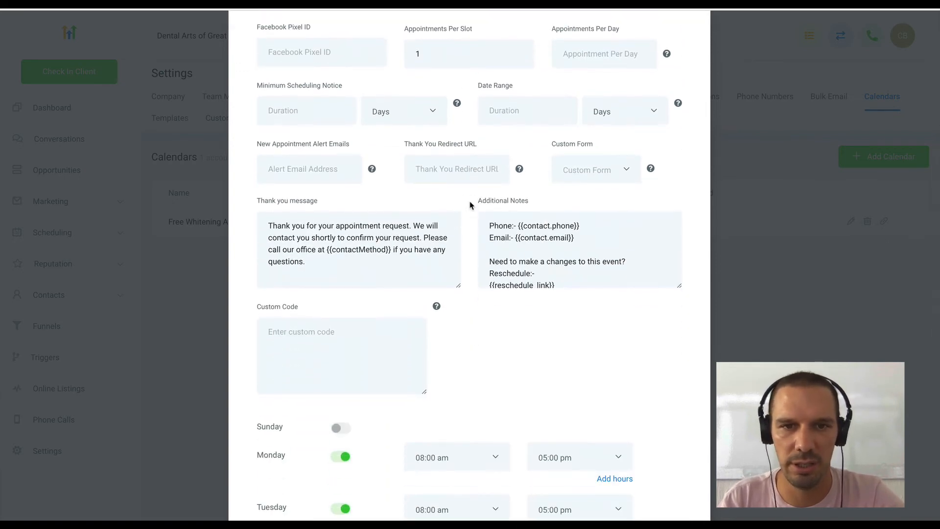
click(471, 171)
key(ctrl+v)
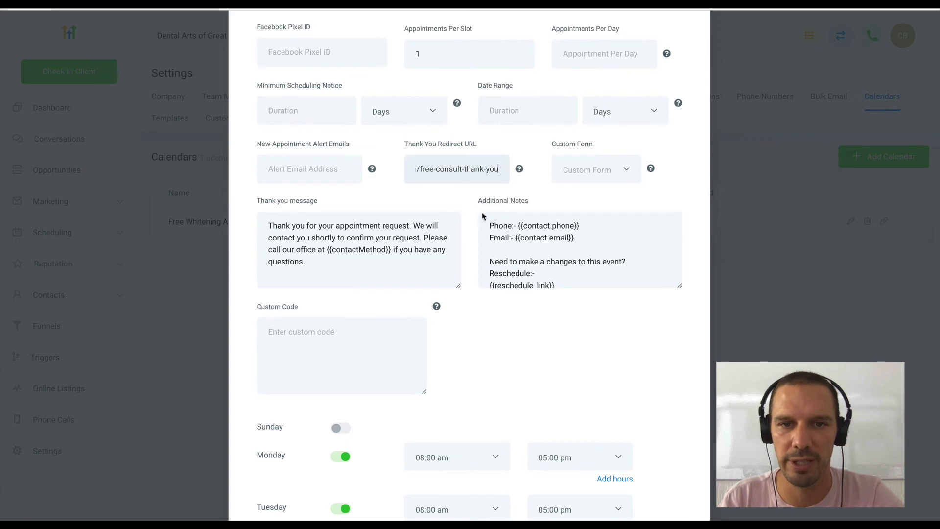
scroll(482, 216, down, 1)
scroll(504, 373, down, 8)
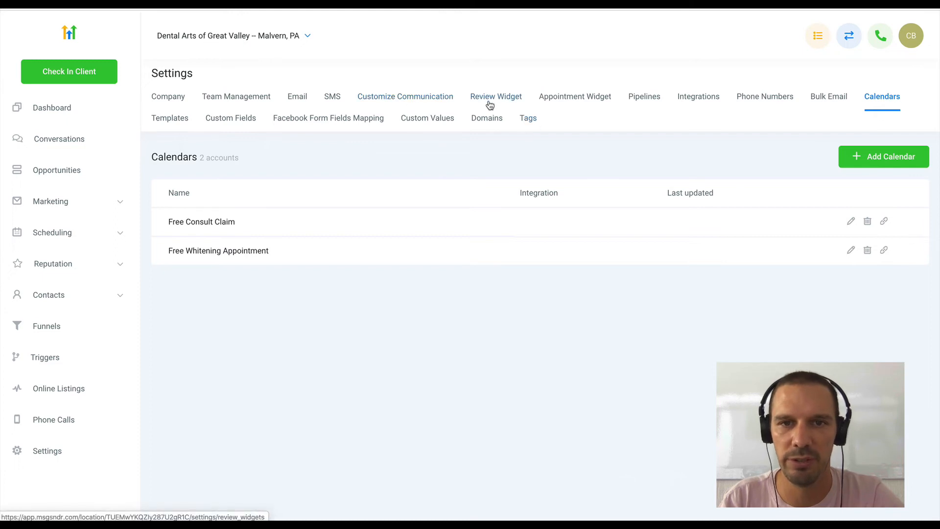
- Copy the embed code of the Free Consult Claim calendar's appointment widget
click(570, 98)
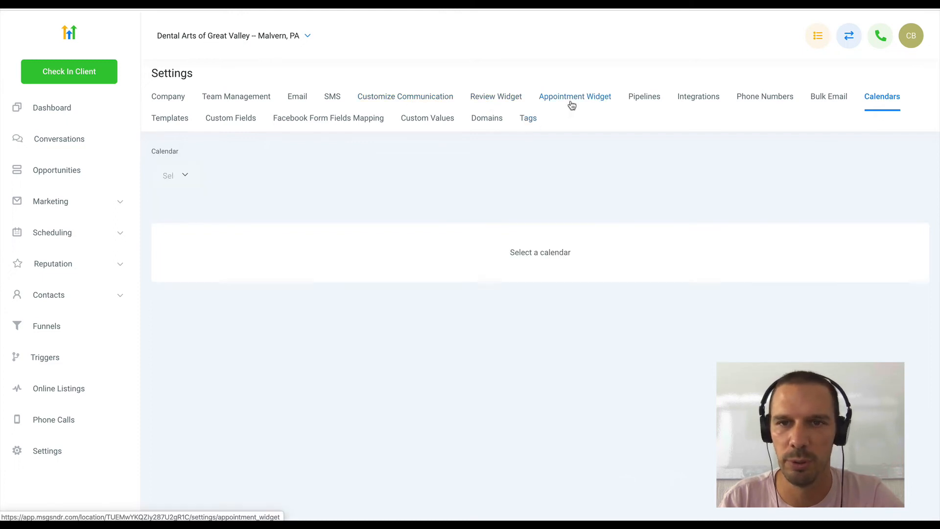
scroll(439, 391, down, 1)
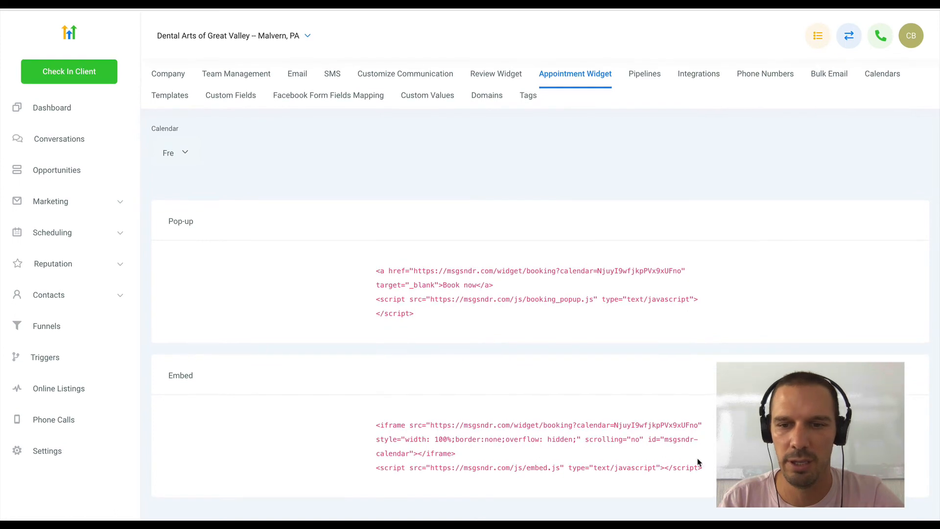
drag(704, 466, 374, 424)
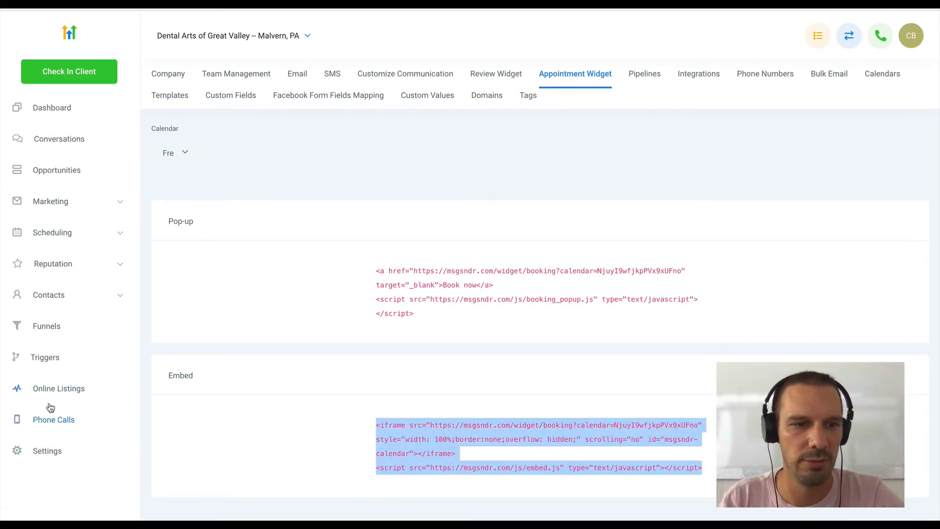
- Open the Free Consult Booking page of the XYZ Healthcare Free Consultation funnel for editing
click(48, 329)
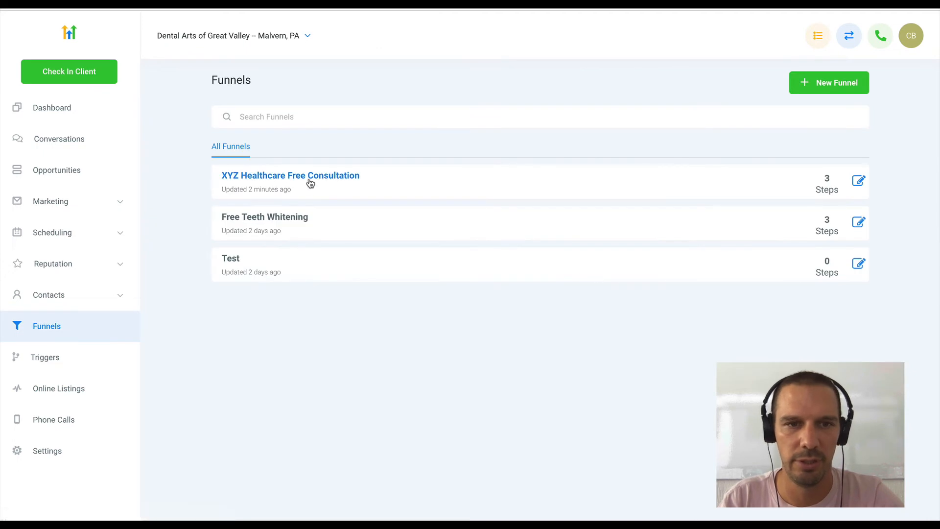
click(310, 181)
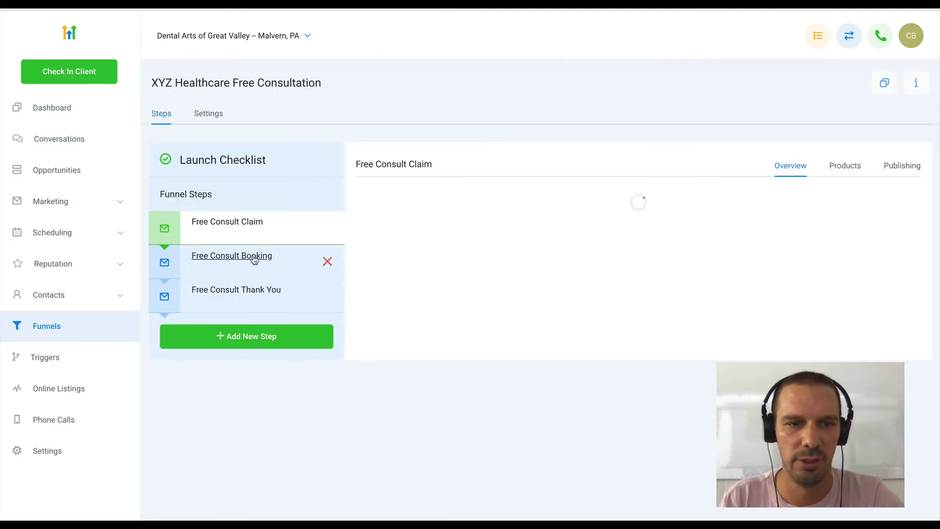
click(254, 258)
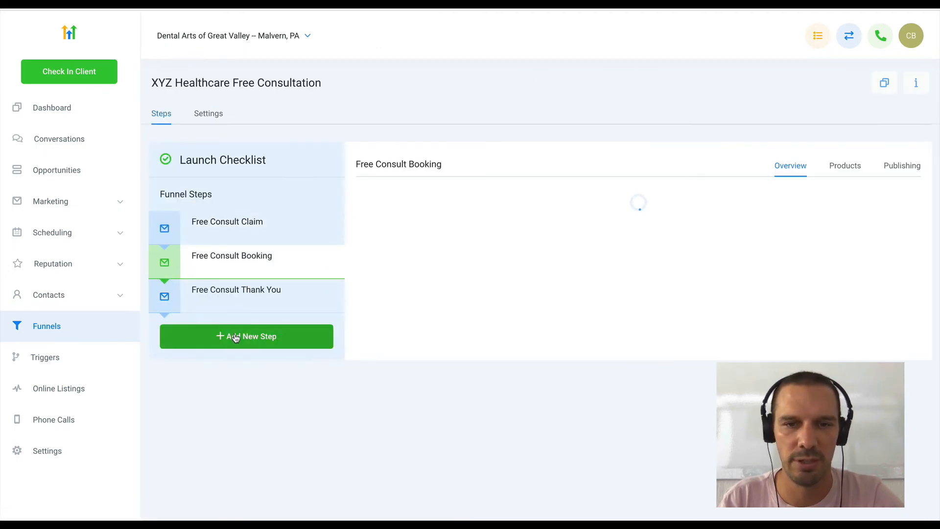
click(403, 381)
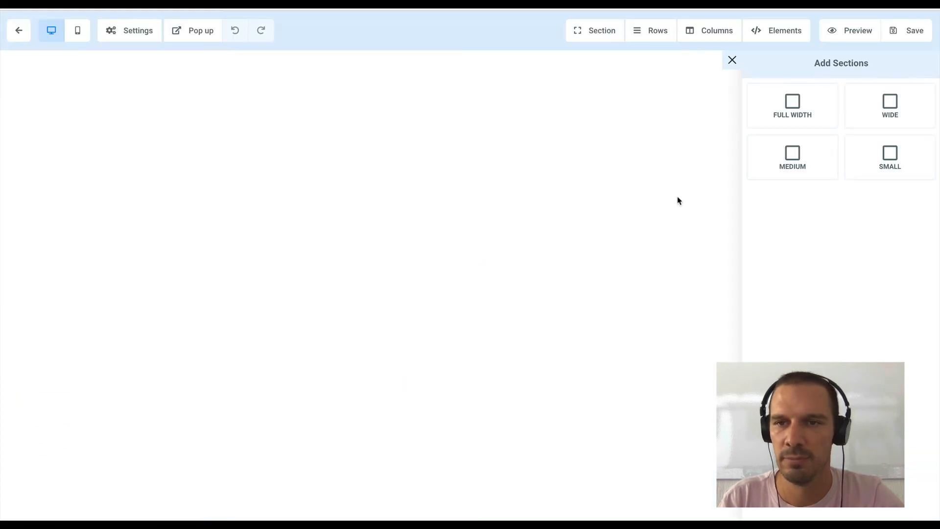
- Add a full-width section containing a one-column row to the Free Consult Booking page
drag(803, 101, 535, 120)
click(575, 100)
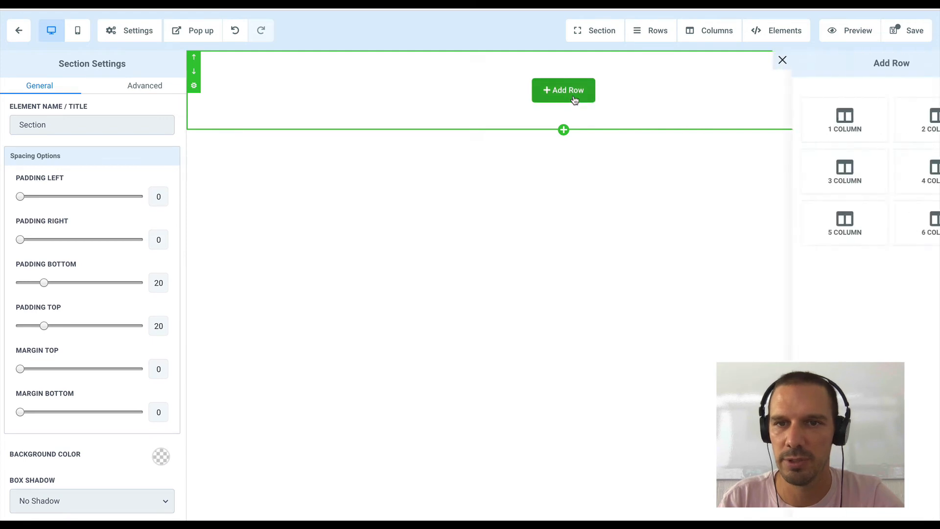
click(785, 127)
- Place a custom code element in the column and paste the copied calendar embed code into it
click(563, 104)
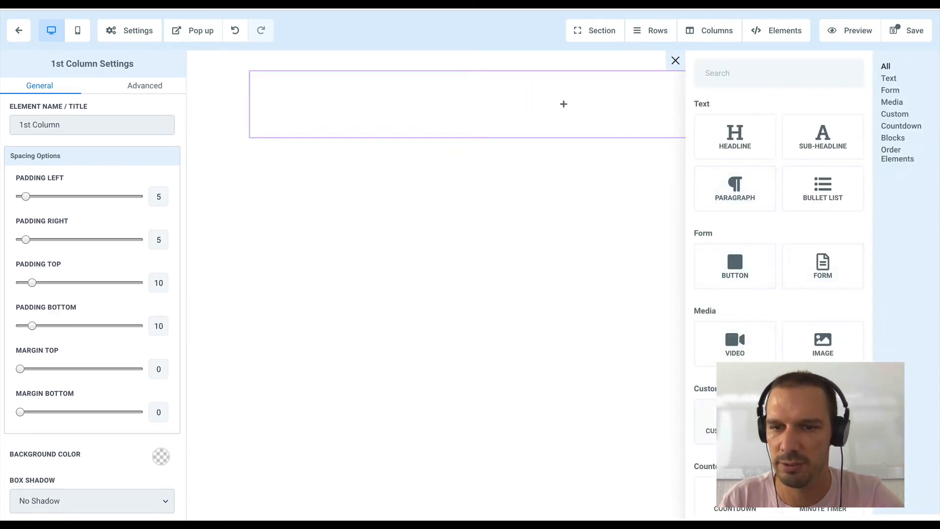
drag(734, 421, 573, 111)
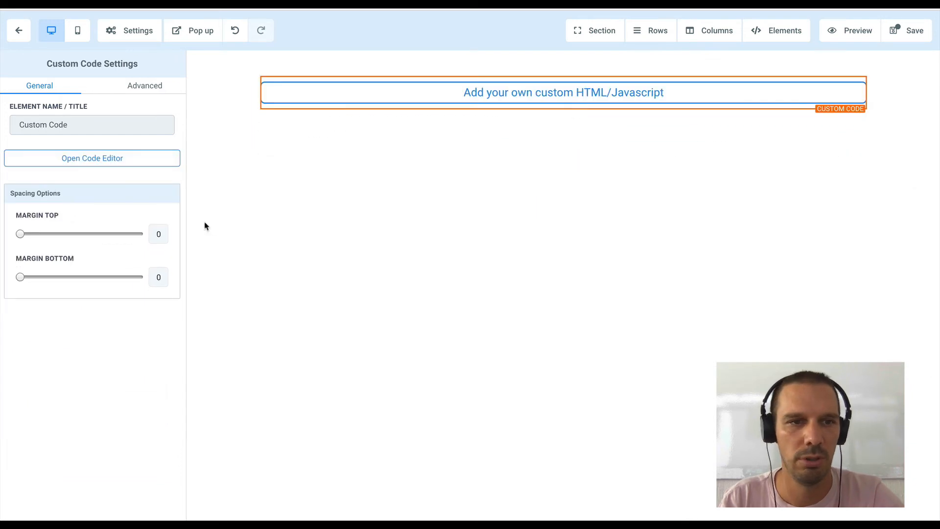
click(125, 166)
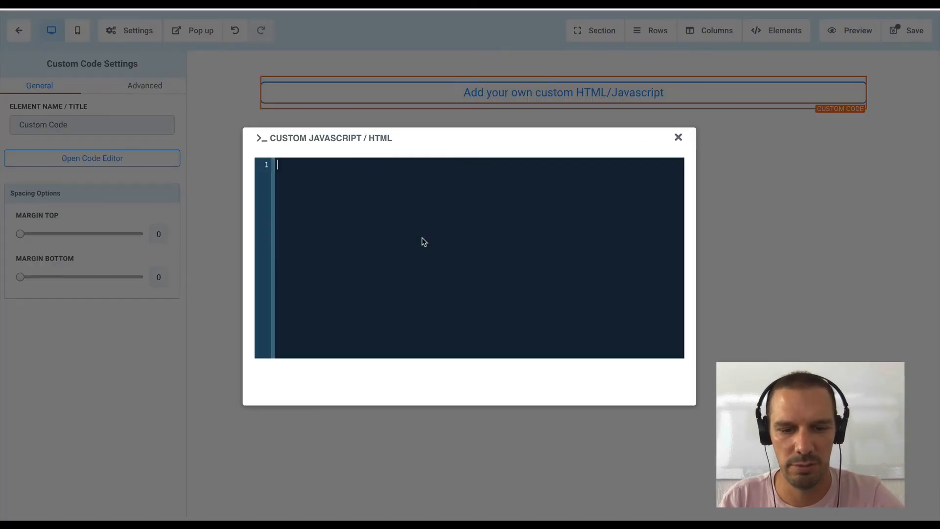
key(ctrl+v)
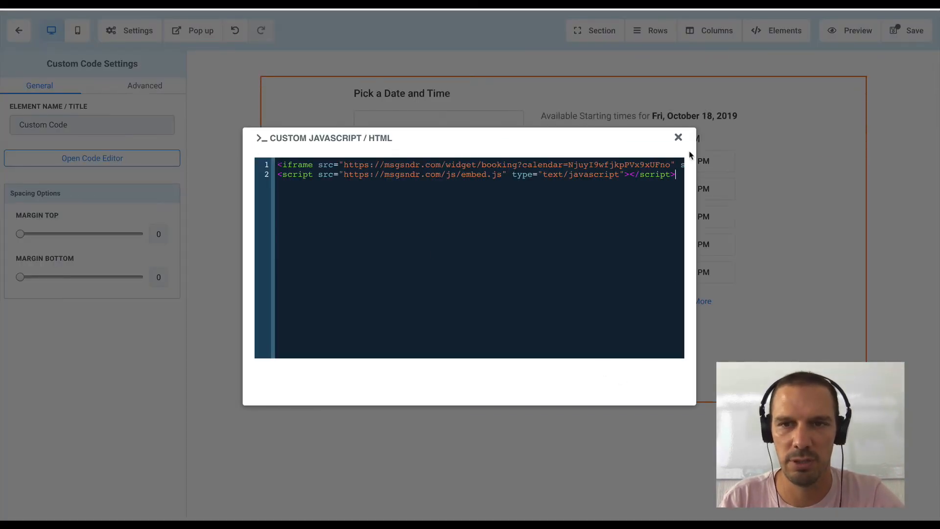
click(679, 139)
- Save the Free Consult Booking page without SEO metadata and return to the funnel's steps
click(909, 32)
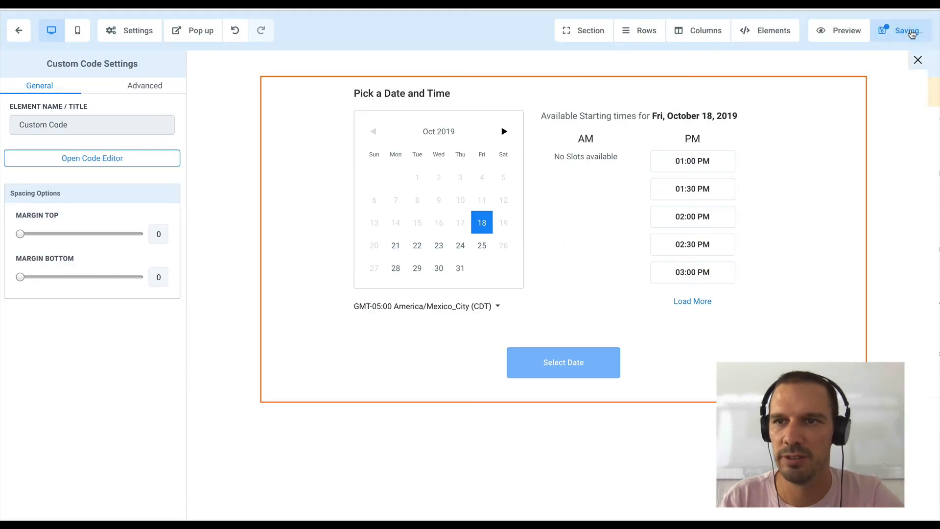
scroll(827, 245, down, 1)
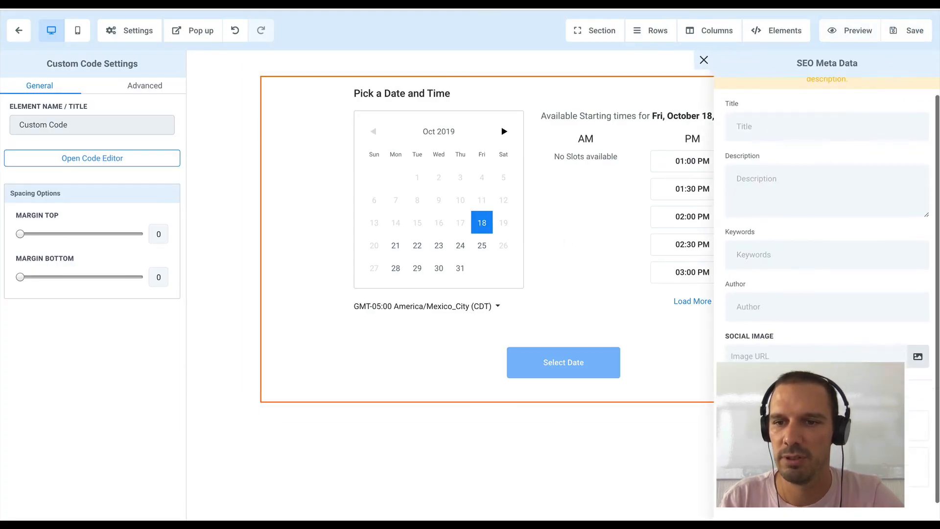
scroll(868, 126, up, 1)
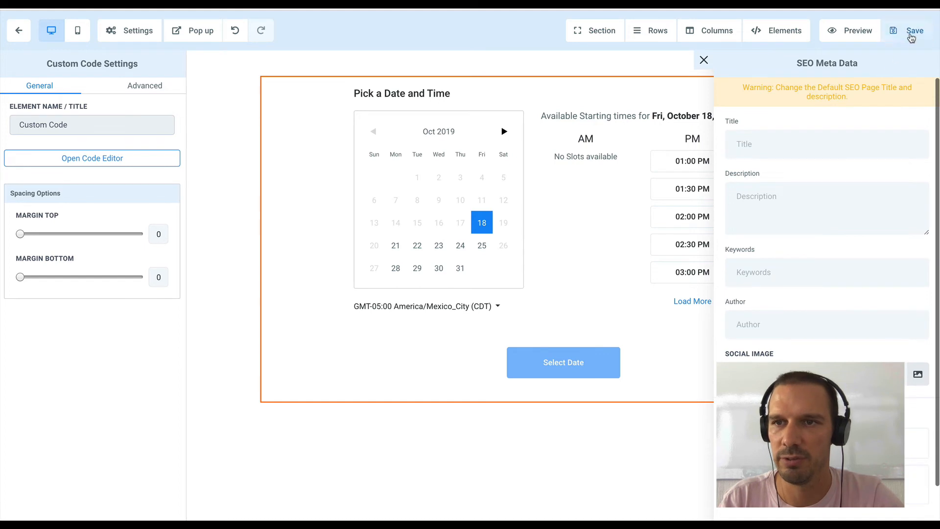
click(911, 32)
click(704, 60)
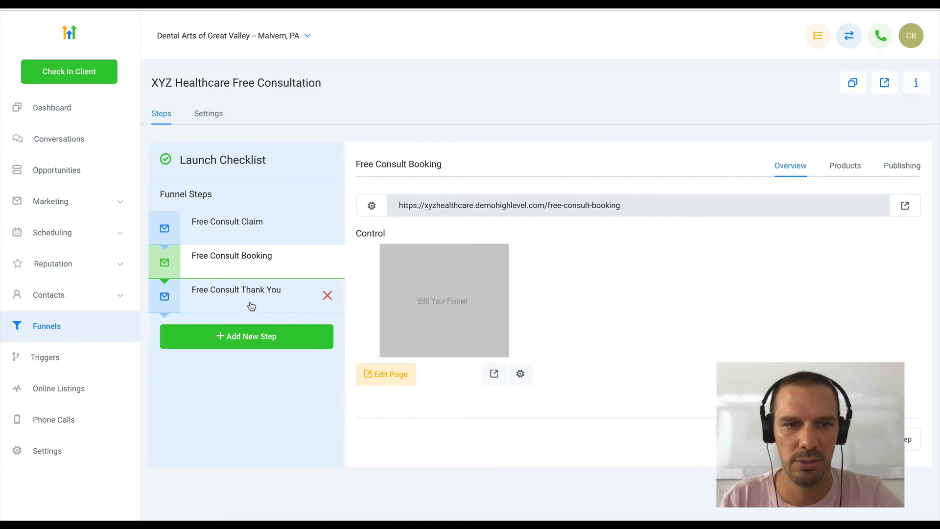
- Open the Free Consult Thank You page of the funnel for editing
click(251, 306)
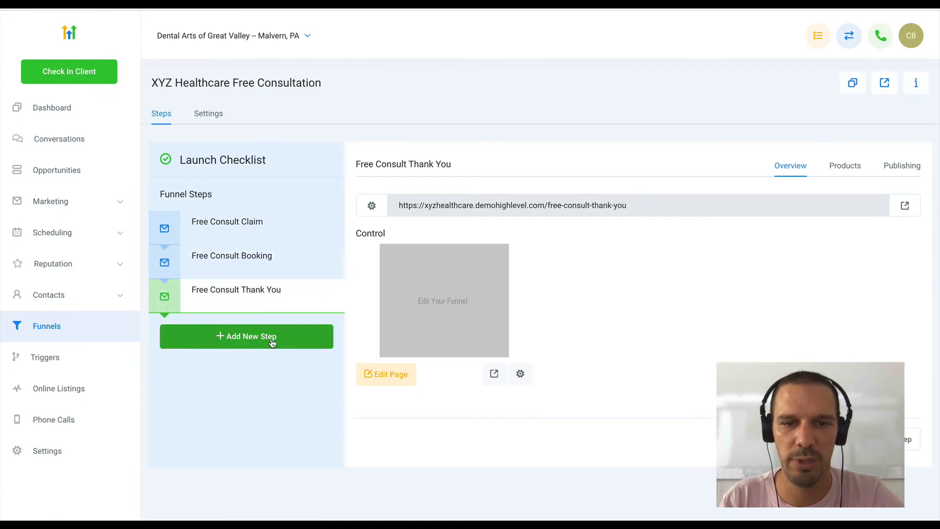
click(383, 377)
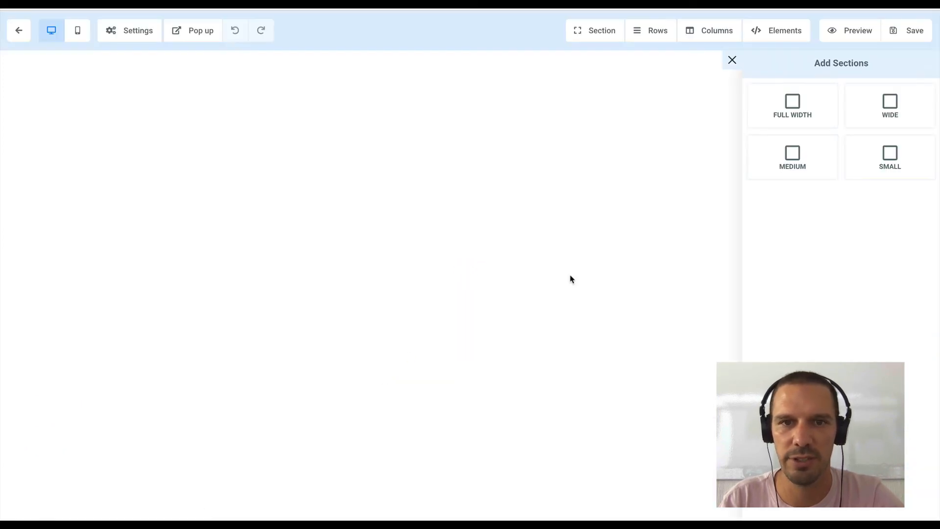
- Add a full-width section containing a one-column row to the Free Consult Thank You page
click(810, 120)
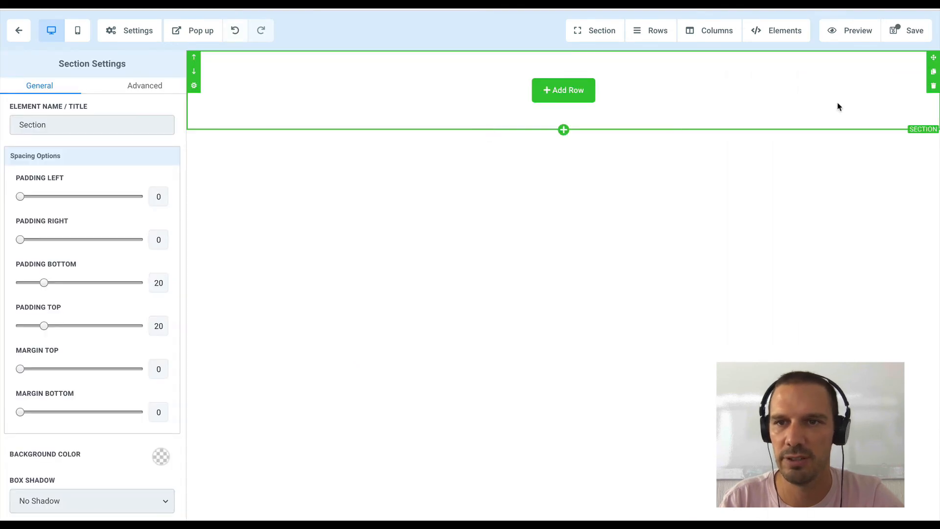
click(587, 92)
click(805, 125)
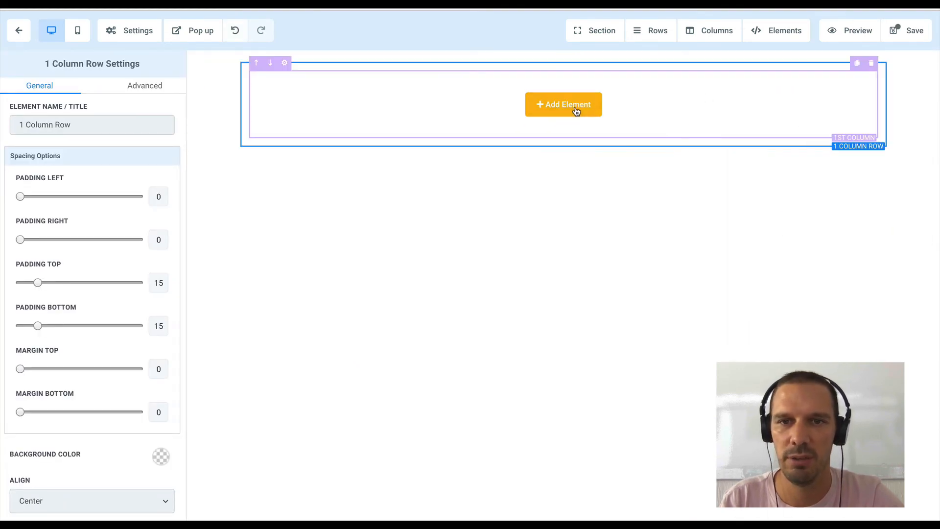
- Place a headline element in the column and set its text to "Thank You For Booking"
click(575, 109)
drag(736, 143, 554, 109)
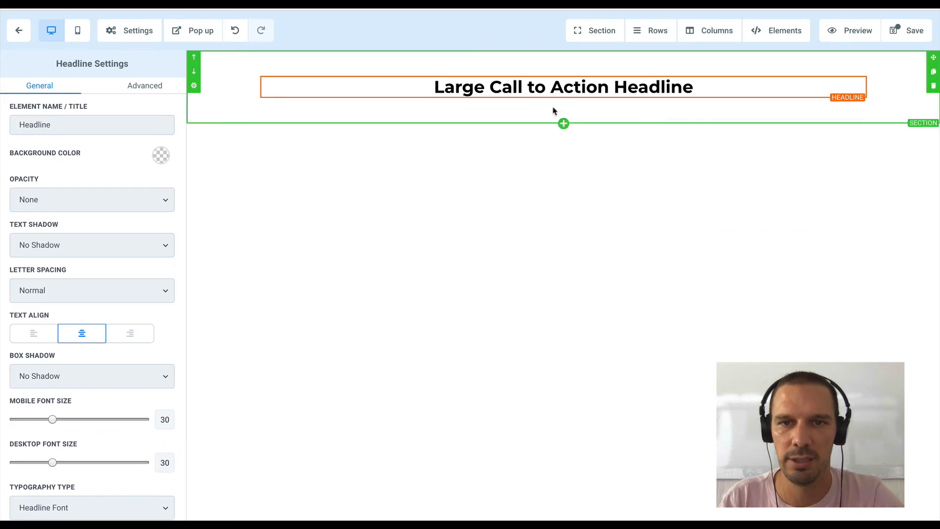
double_click(562, 97)
key(ctrl+a)
text(Thank you f)
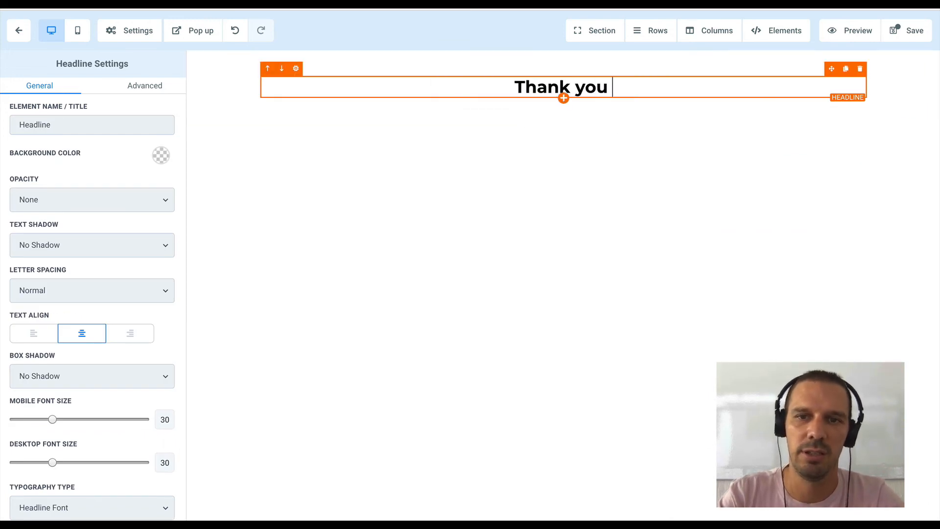
key(BackSpace)
key(BackSpace)
key(BackSpace)
key(BackSpace)
key(BackSpace)
text(You For Booking)
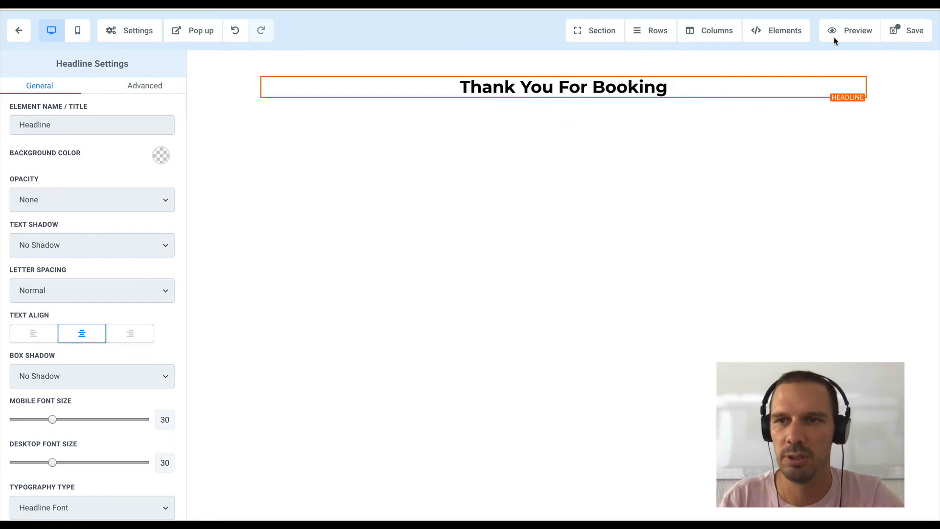
- Save the Free Consult Thank You page without SEO metadata and return to the funnel's steps
click(915, 30)
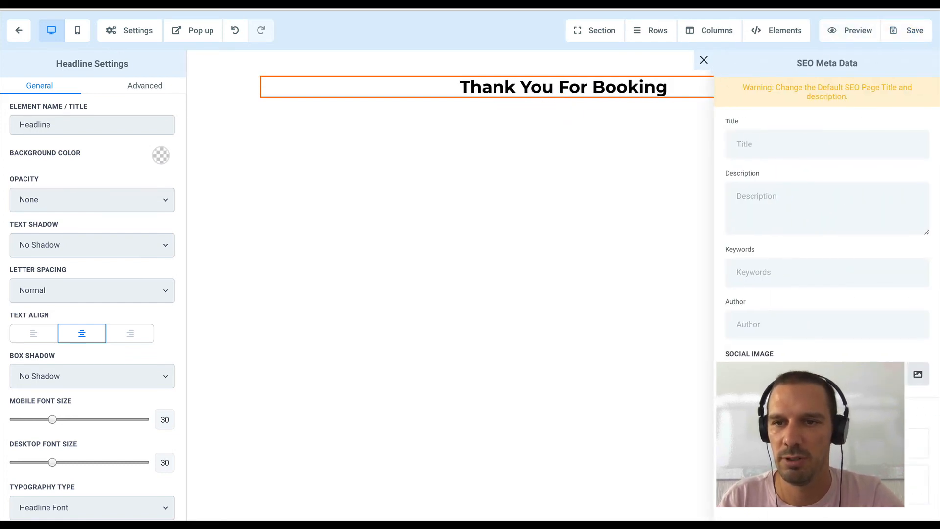
click(910, 30)
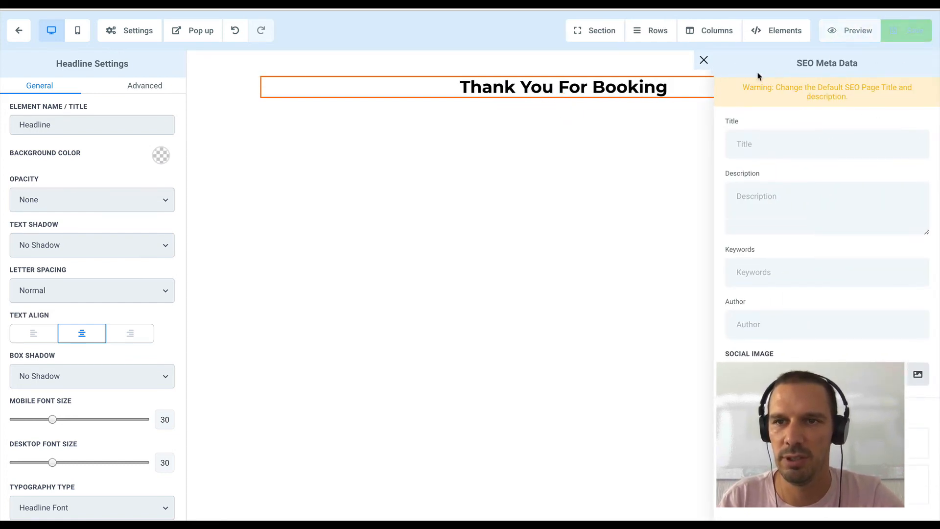
click(703, 60)
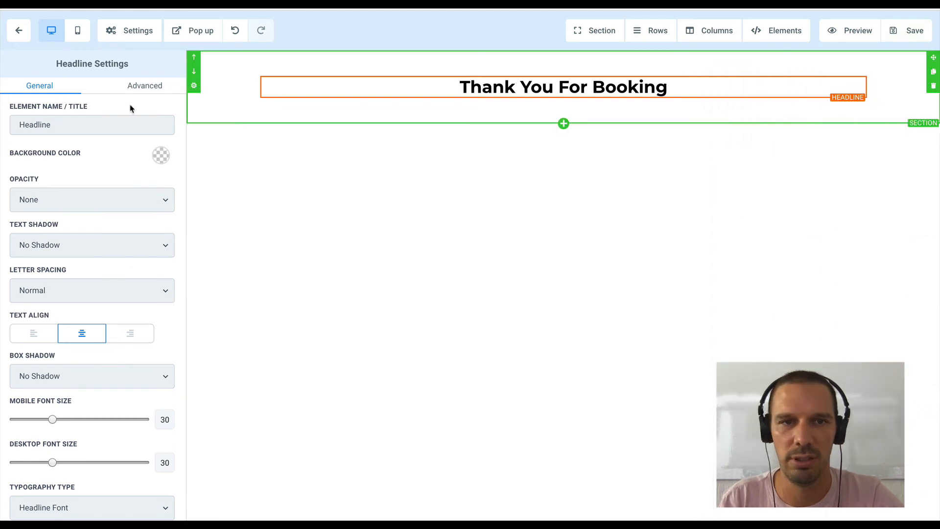
click(20, 34)
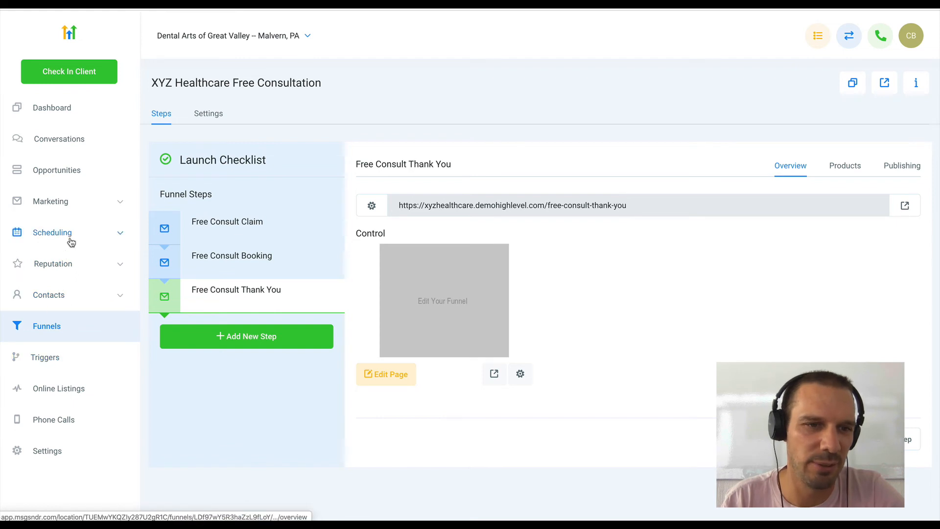
- Enable Sticky Contact in the Free Consult Claim form's options and save the form
click(67, 216)
click(41, 298)
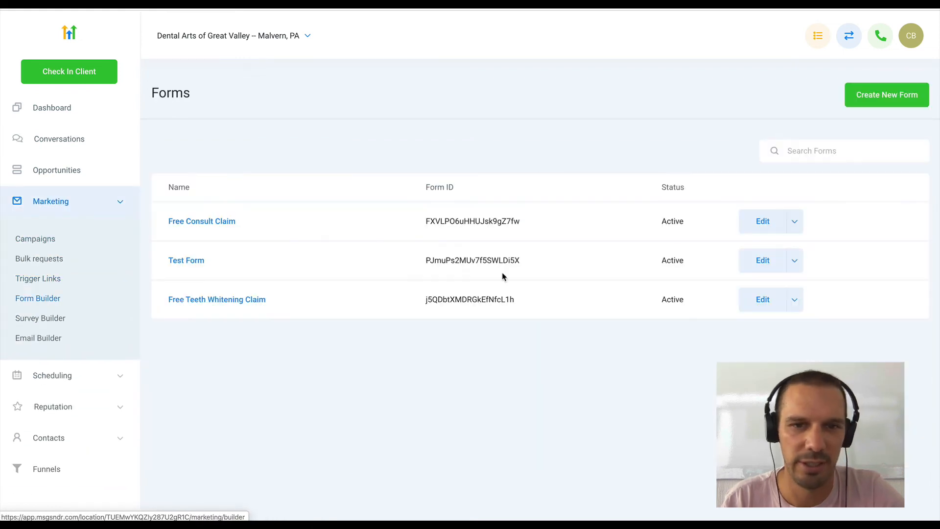
click(221, 222)
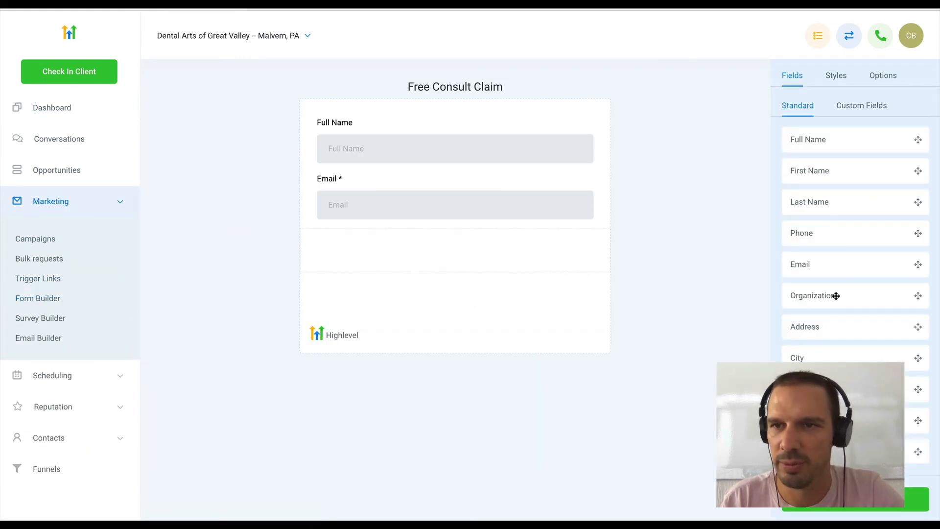
click(884, 77)
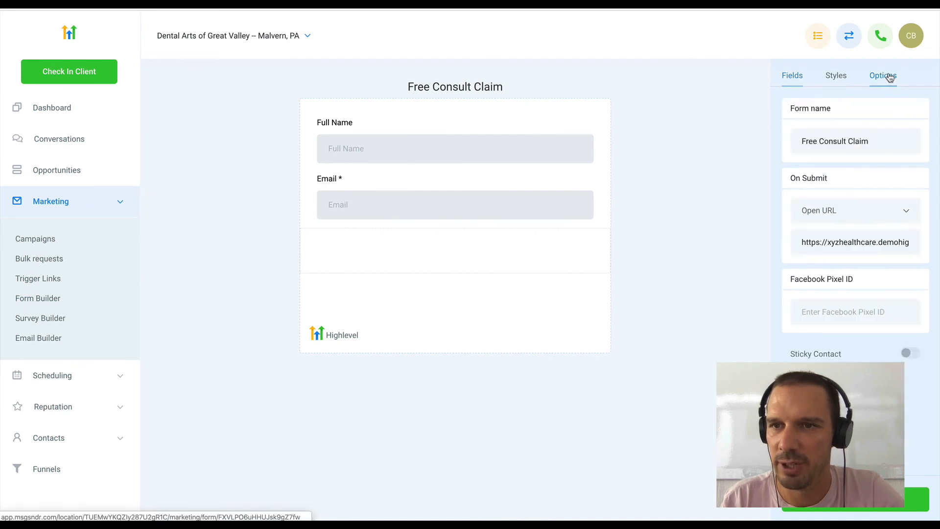
click(910, 353)
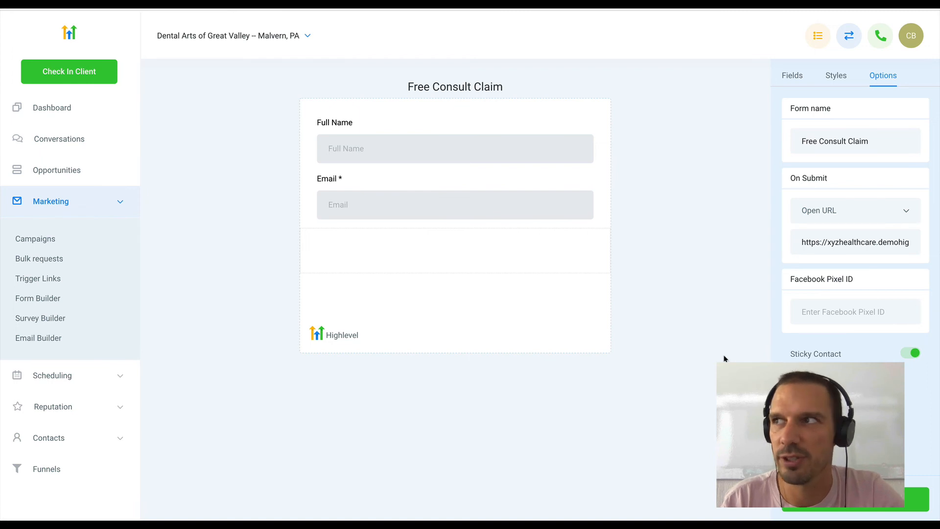
click(827, 504)
click(925, 41)
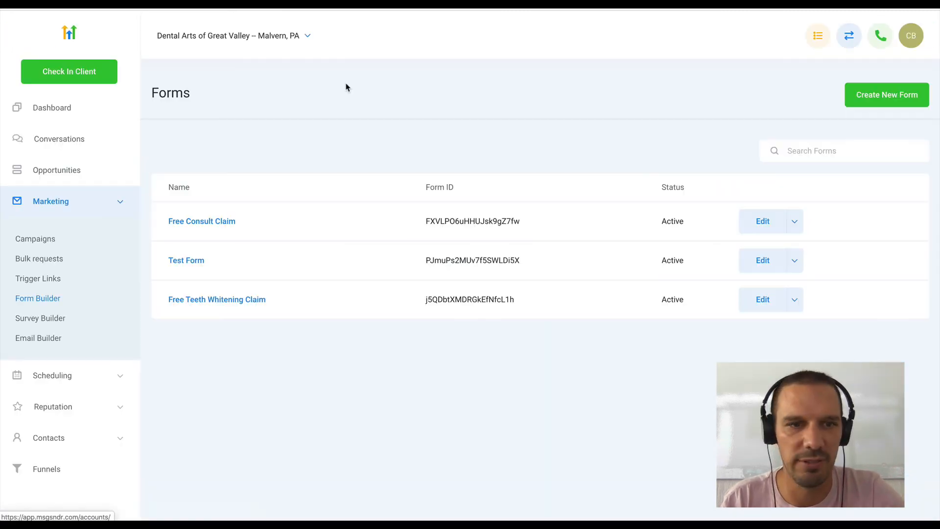
- Enable Use Sticky Contact for the Free Consult Claim calendar in the account settings and save the calendar
click(85, 200)
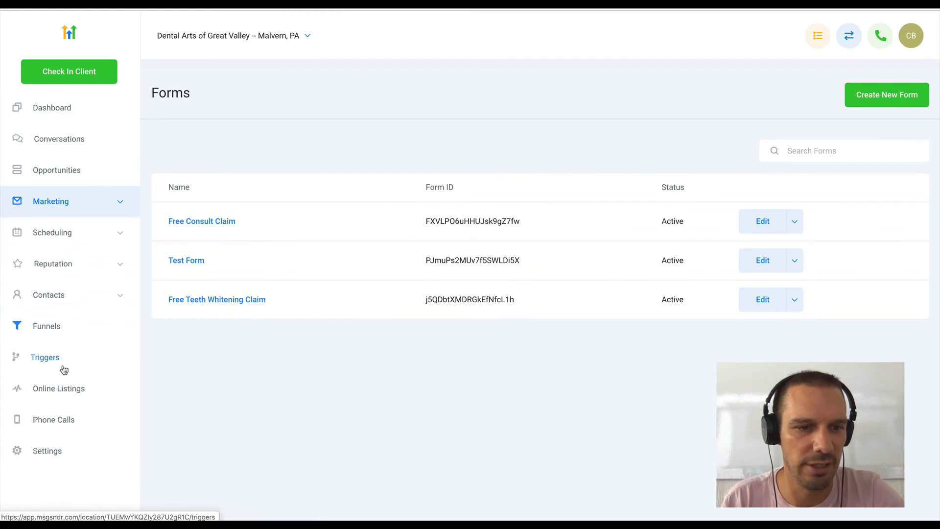
click(47, 446)
click(877, 96)
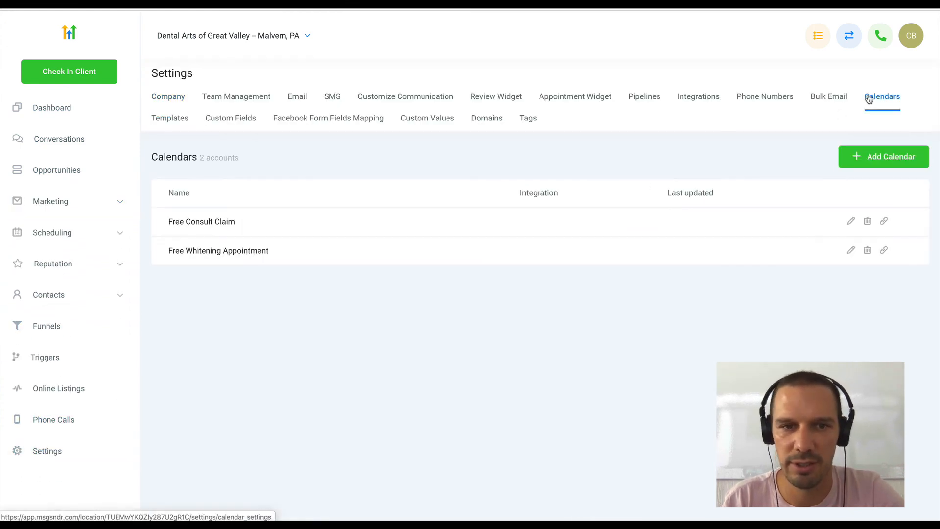
click(850, 223)
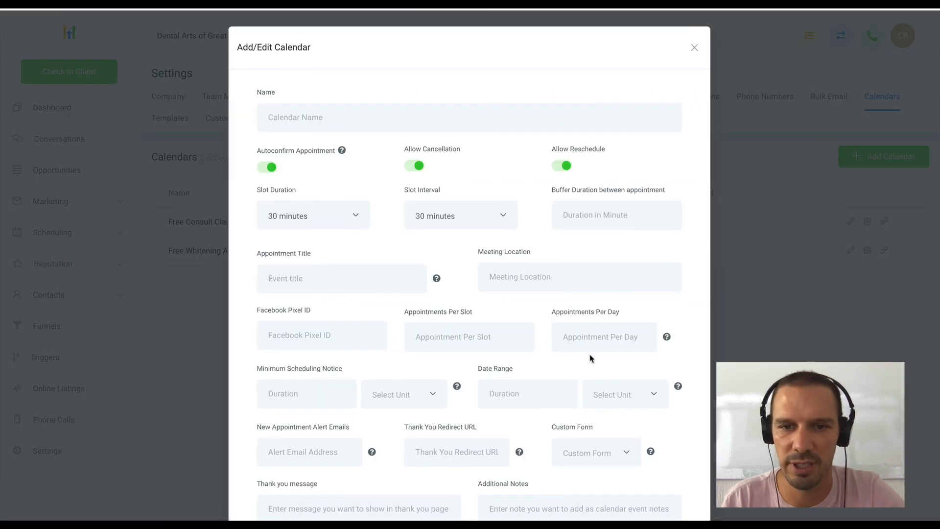
scroll(591, 357, down, 10)
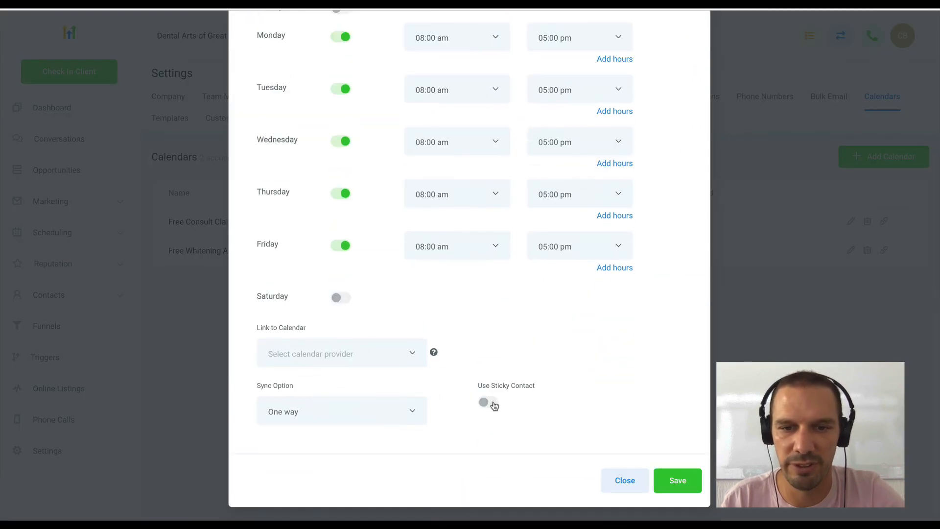
click(682, 483)
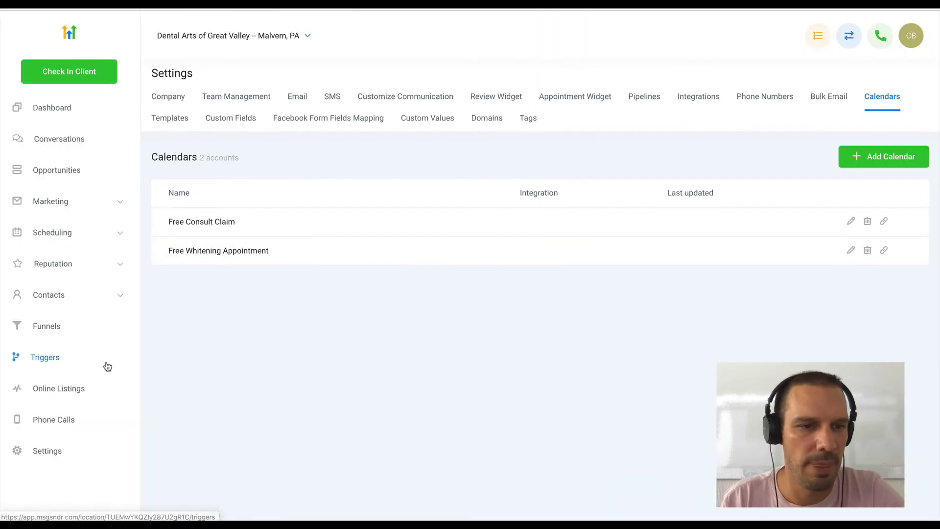
- Copy the Free Consult Claim step's URL from the XYZ Healthcare Free Consultation funnel and load it in a new browser tab
click(47, 330)
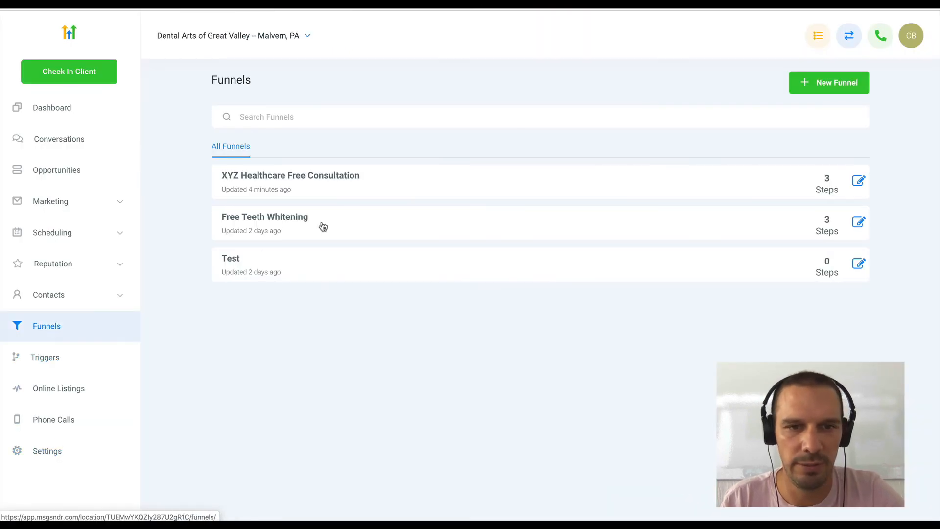
click(330, 179)
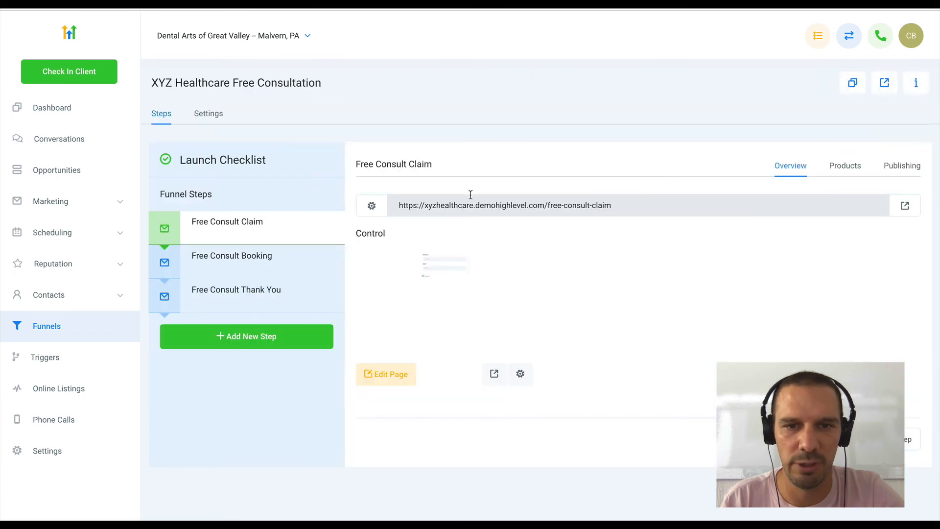
triple_click(476, 203)
key(super+t)
key(super+v)
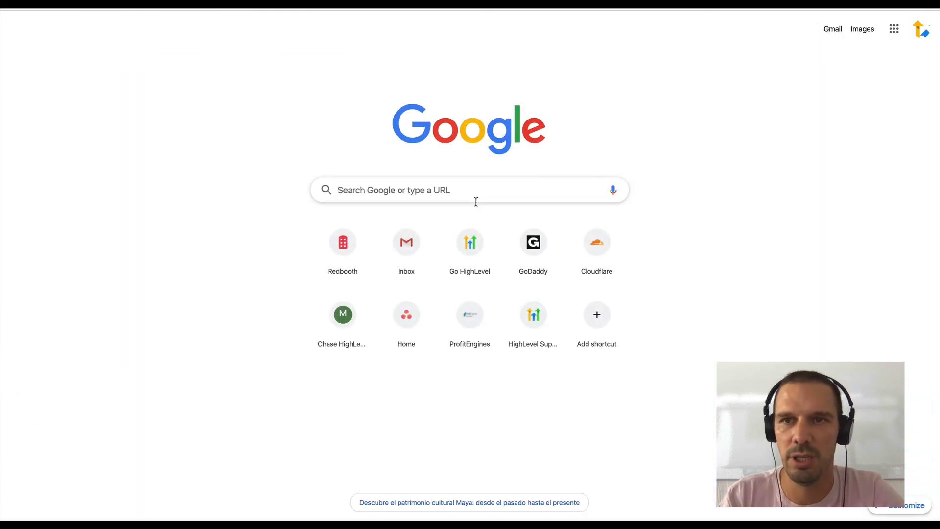
key(Return)
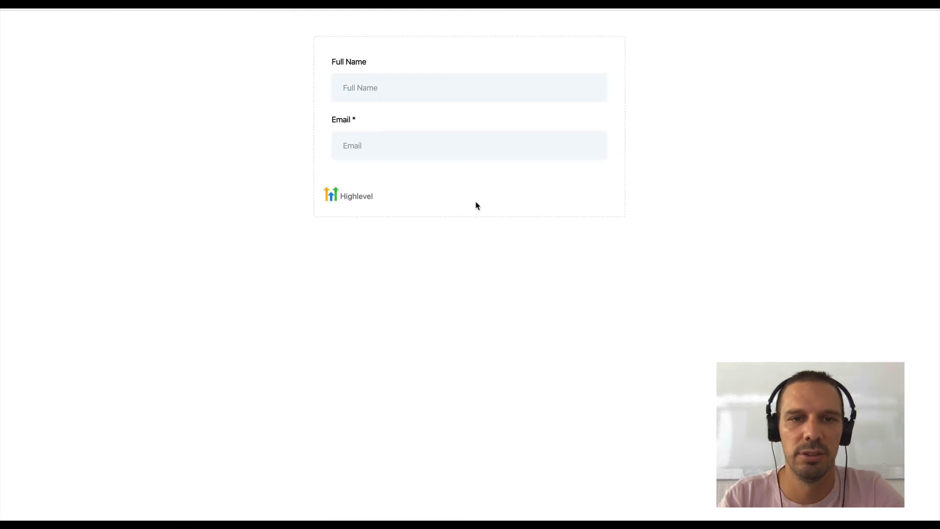
- Fill in the contact's full name and email on the live claim form
click(410, 87)
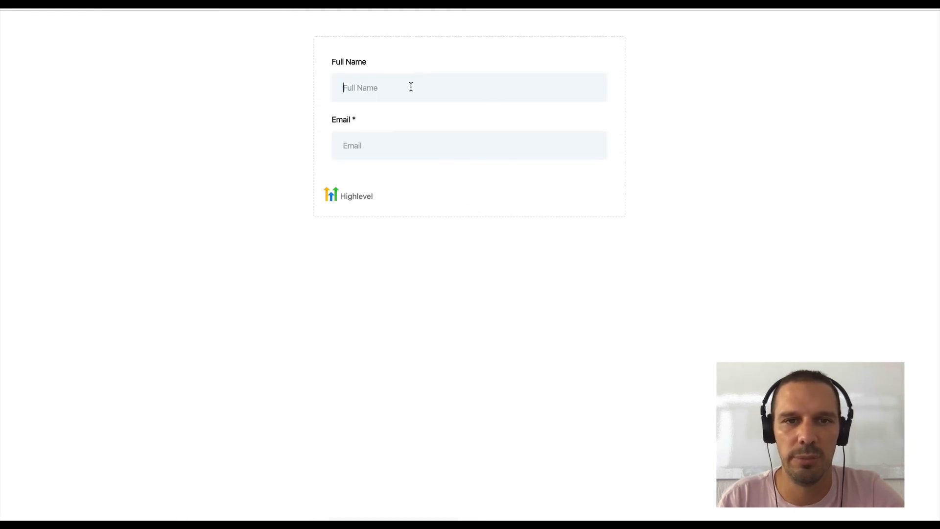
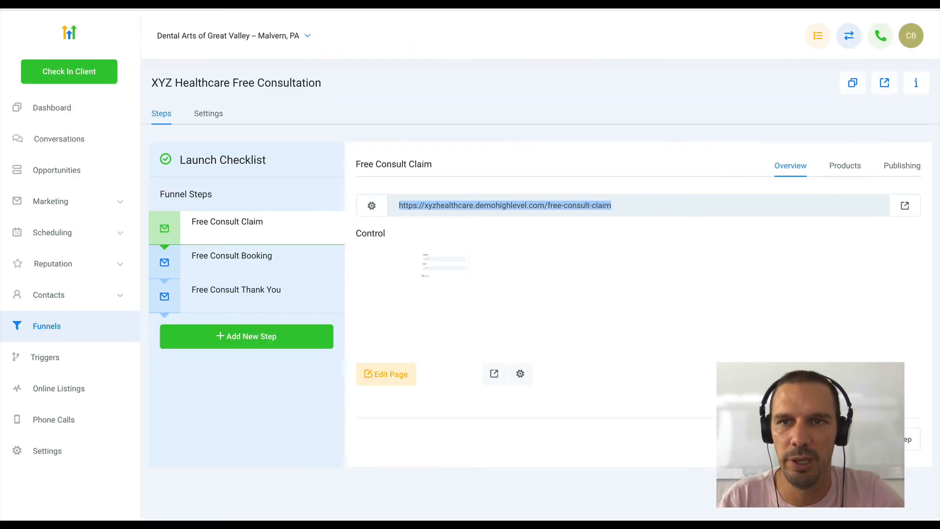
- Reopen the Free Consult Claim form in the form builder and add a button below the Email field
click(75, 208)
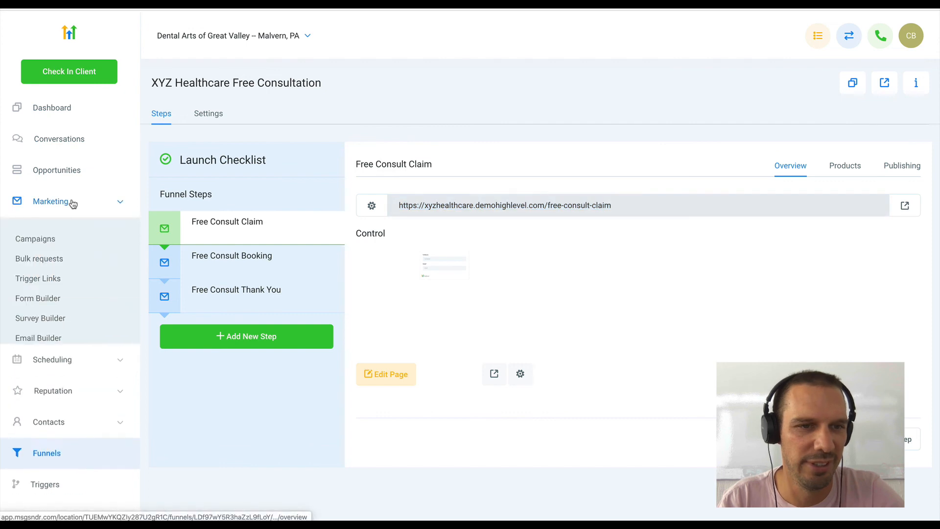
click(43, 298)
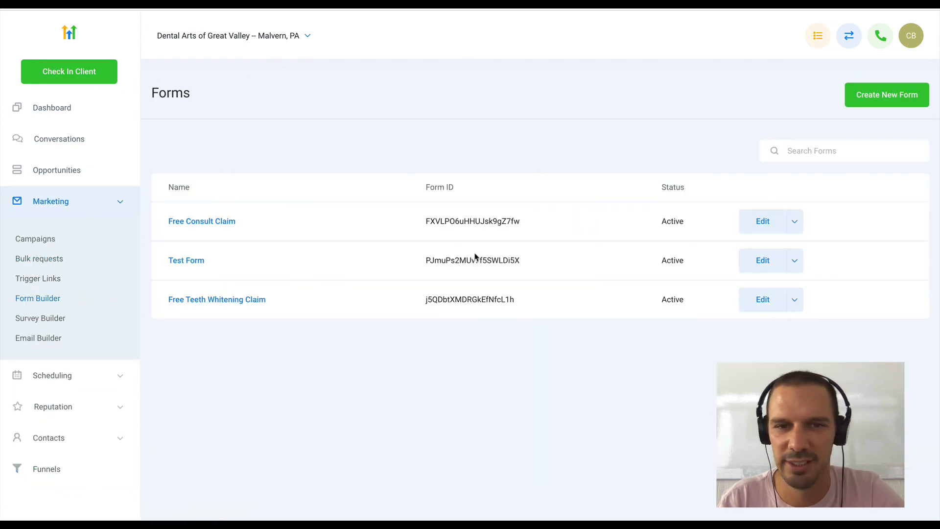
click(227, 222)
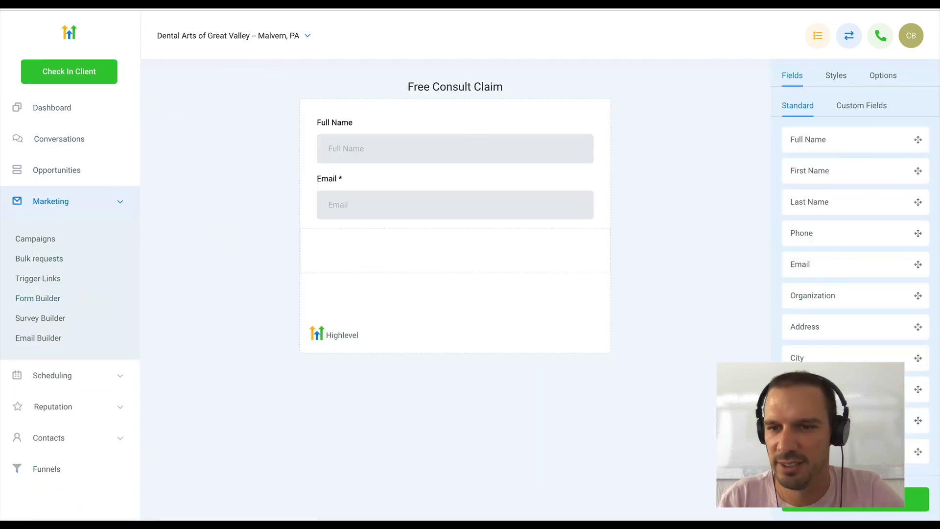
scroll(855, 274, down, 4)
drag(832, 421, 509, 268)
- Set the new form button's text to "Claim Free Consult"
click(358, 259)
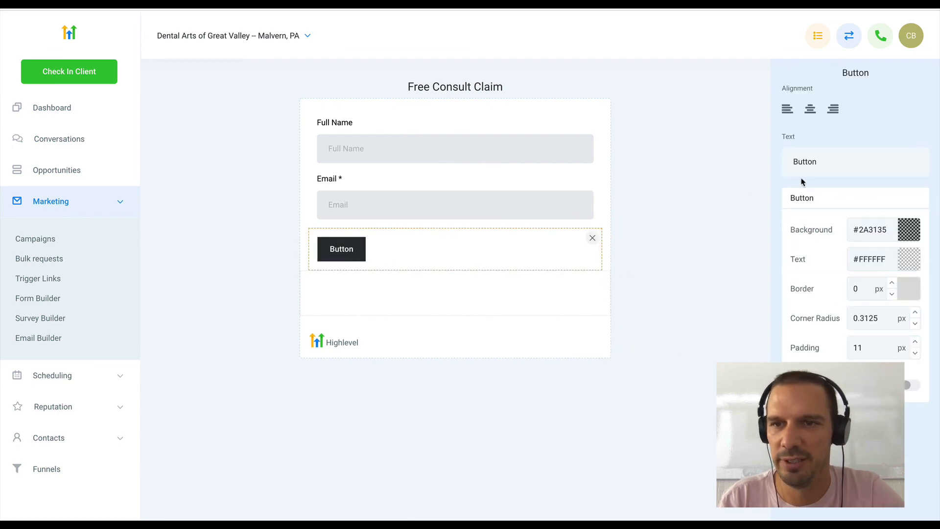
double_click(816, 161)
text(Claim)
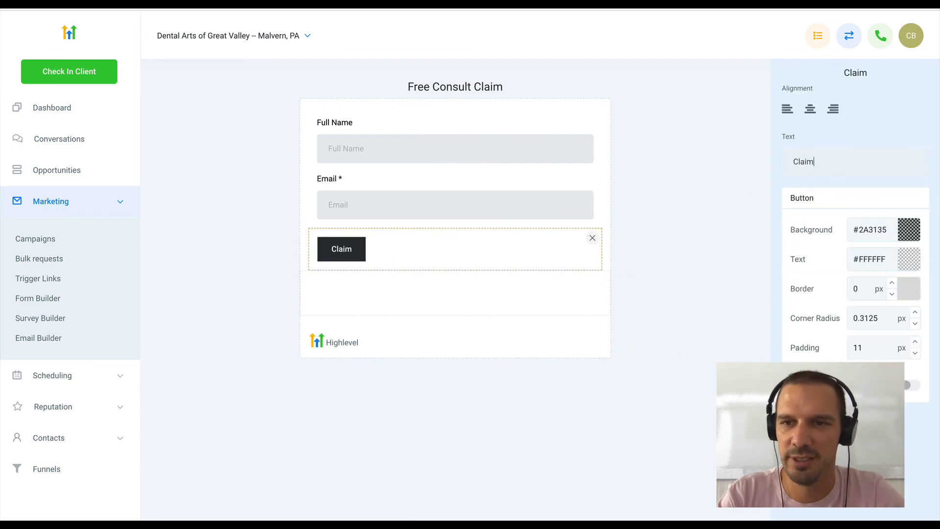
text( Free Consult)
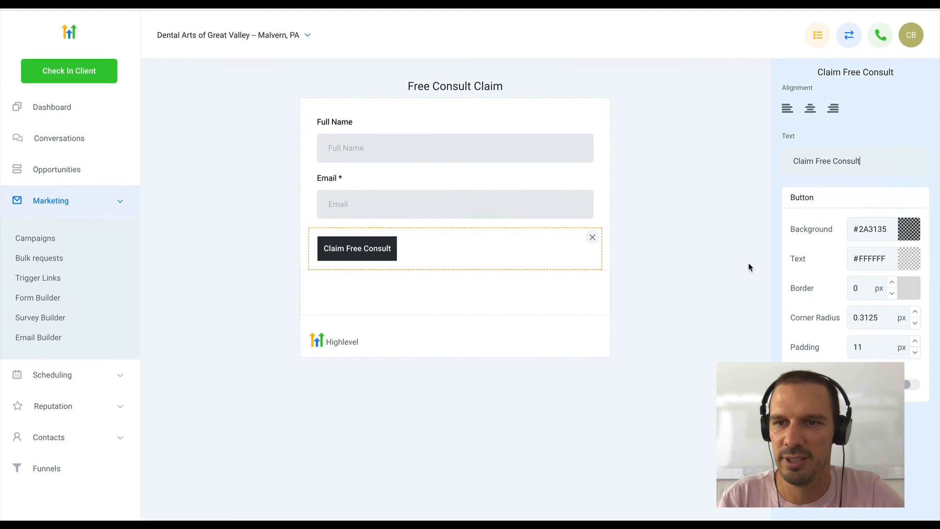
click(739, 147)
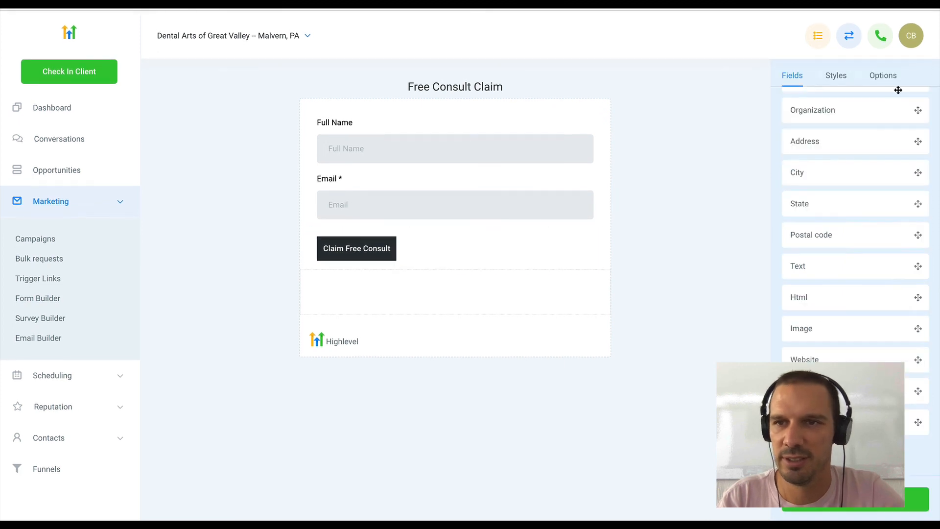
- Save the Free Consult Claim form and exit the form builder
mouse_move(865, 509)
click(915, 499)
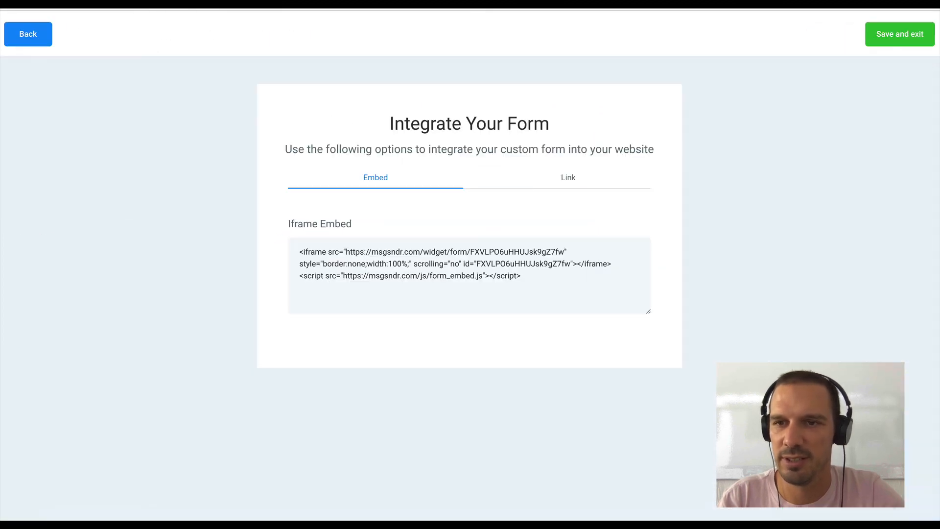
click(889, 43)
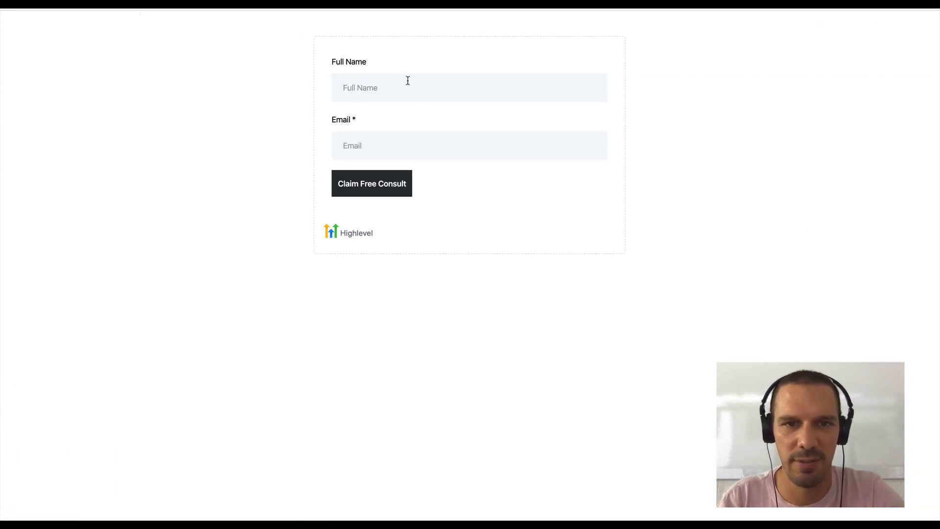
- Fill in the contact's name and email on the live claim form and submit it with Claim Free Consult
click(400, 93)
text(Chase)
key(Tab)
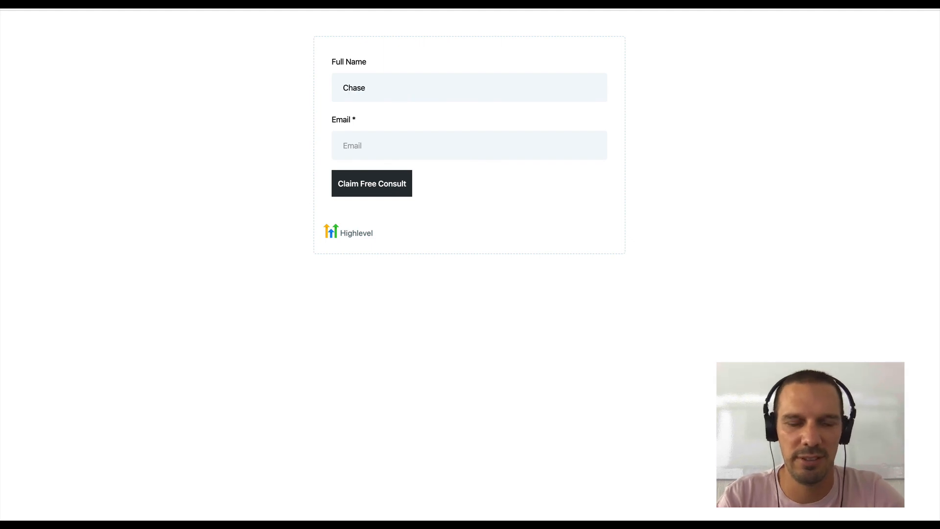
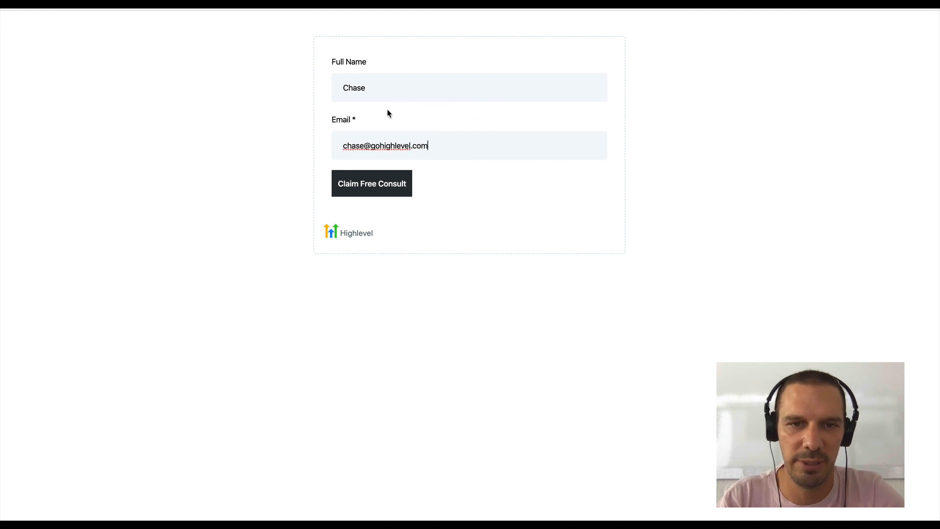
click(373, 174)
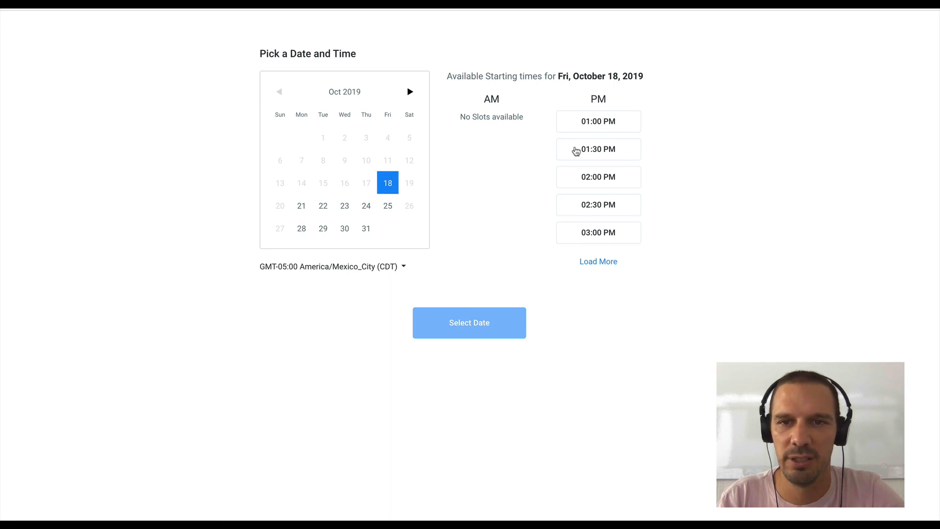
- Choose the 01:00 PM slot on Fri, October 18, 2019, and check the Email field on the booking form
click(601, 128)
click(488, 320)
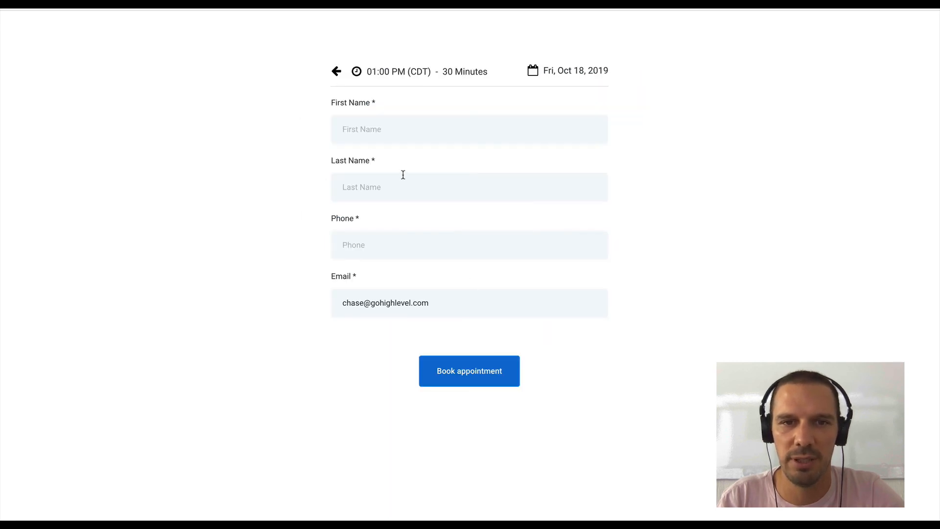
click(438, 129)
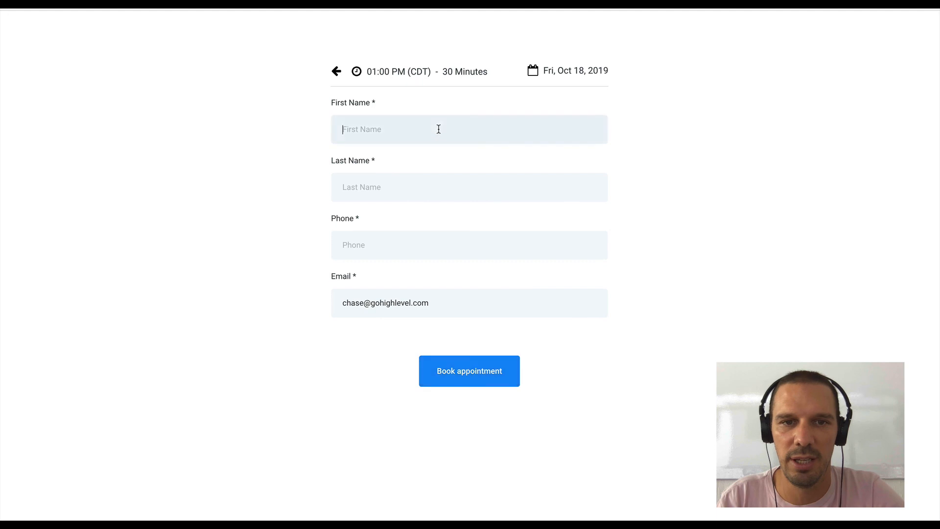
drag(431, 303, 341, 293)
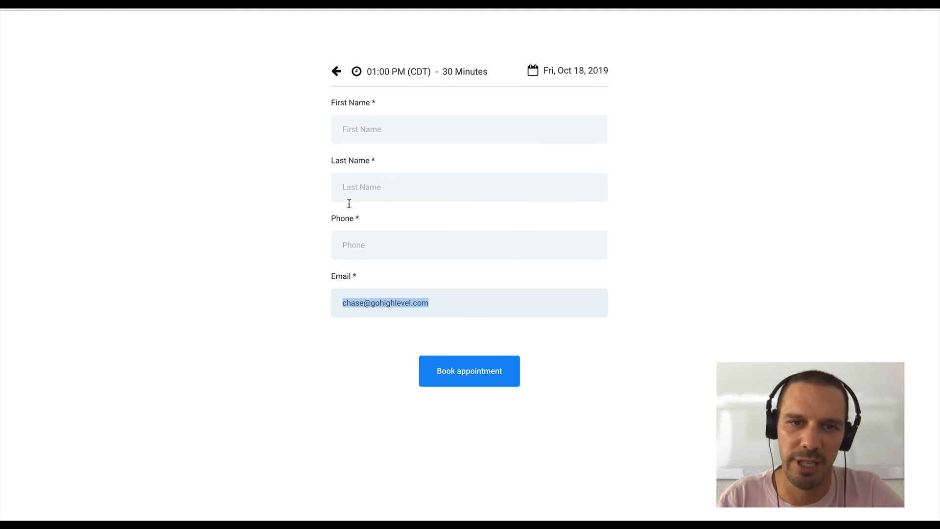
- Enter the contact's first name, last name and phone number on the booking form and book the appointment
click(398, 140)
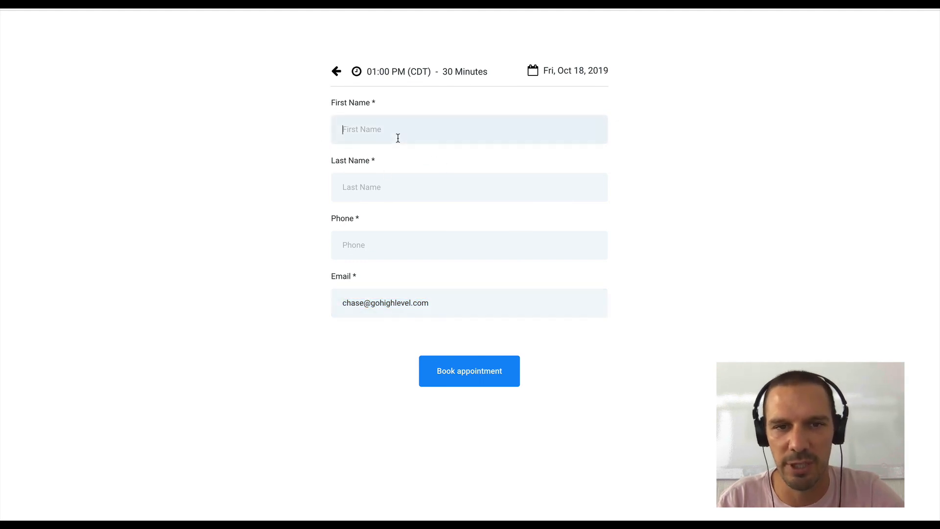
key(Tab)
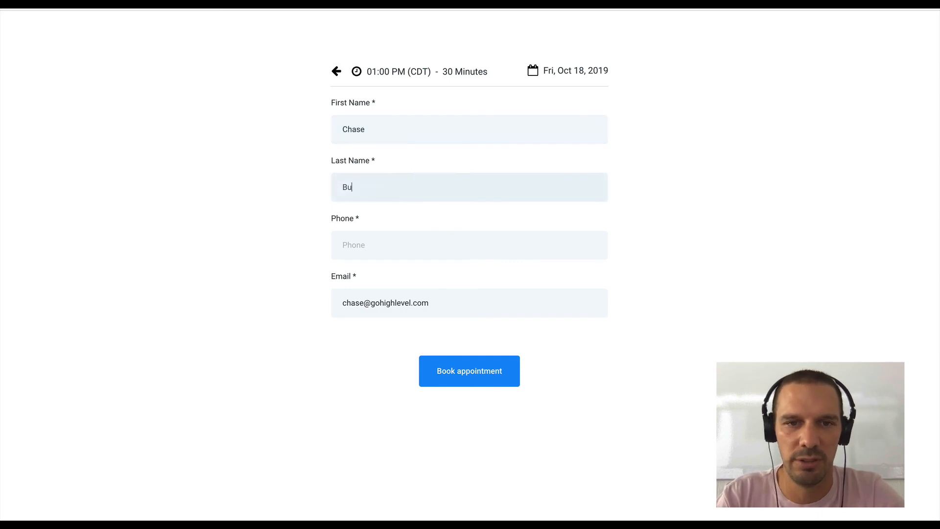
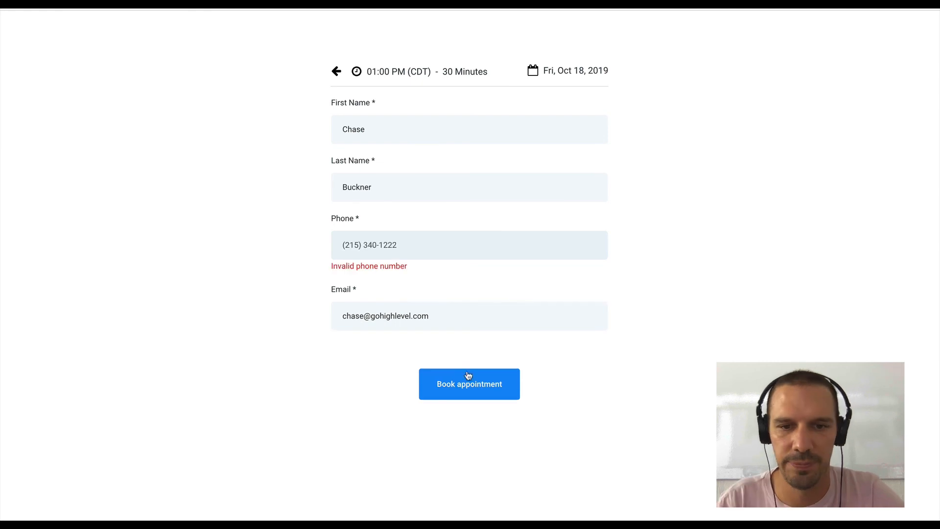
click(470, 380)
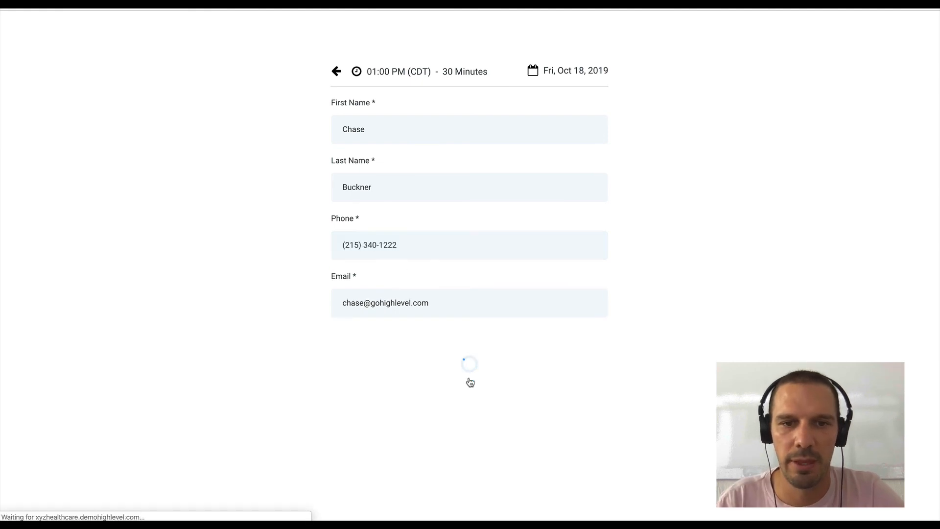